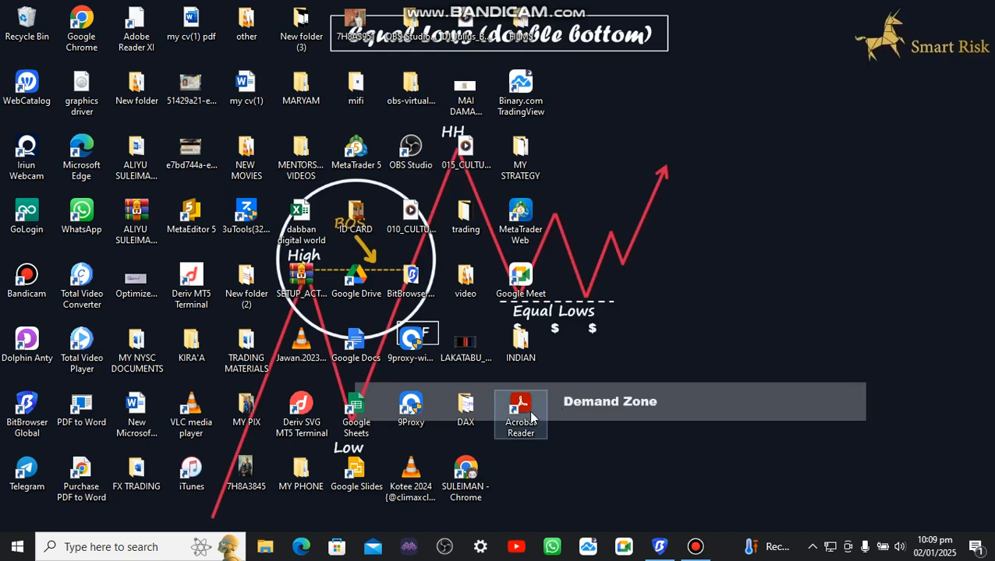
Step: Open Windows Search to show recent settings such as Date & time and Location privacy
left_click(106, 542)
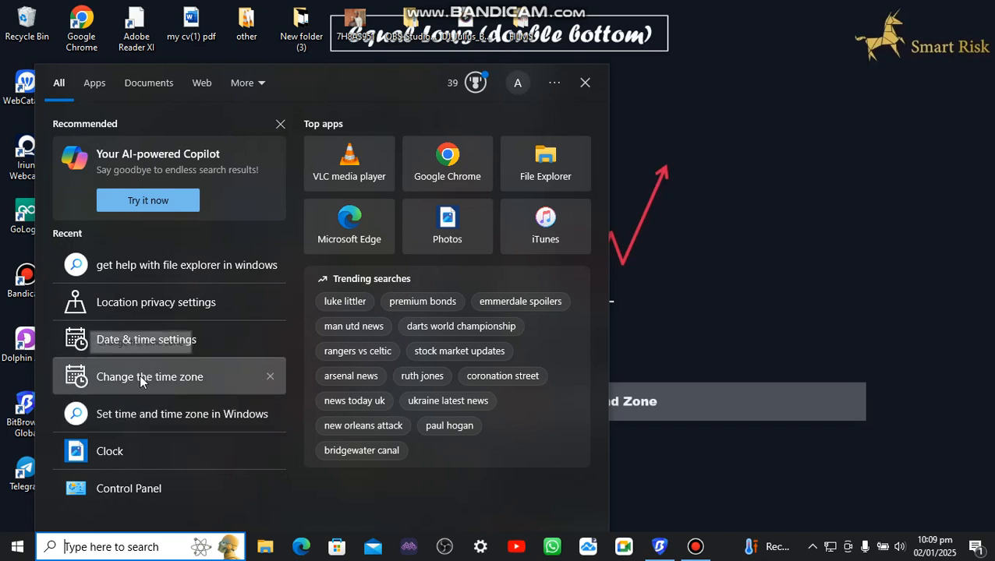
Step: Check the Location privacy page, where device location is off, then minimize Settings
left_click(148, 314)
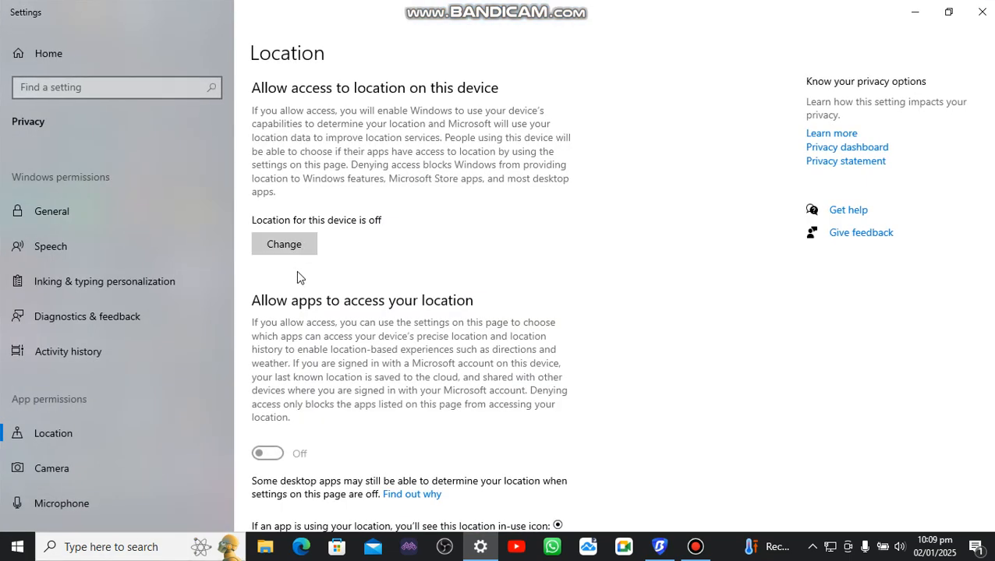
scroll(300, 281, "down", 4)
scroll(304, 295, "down", 1)
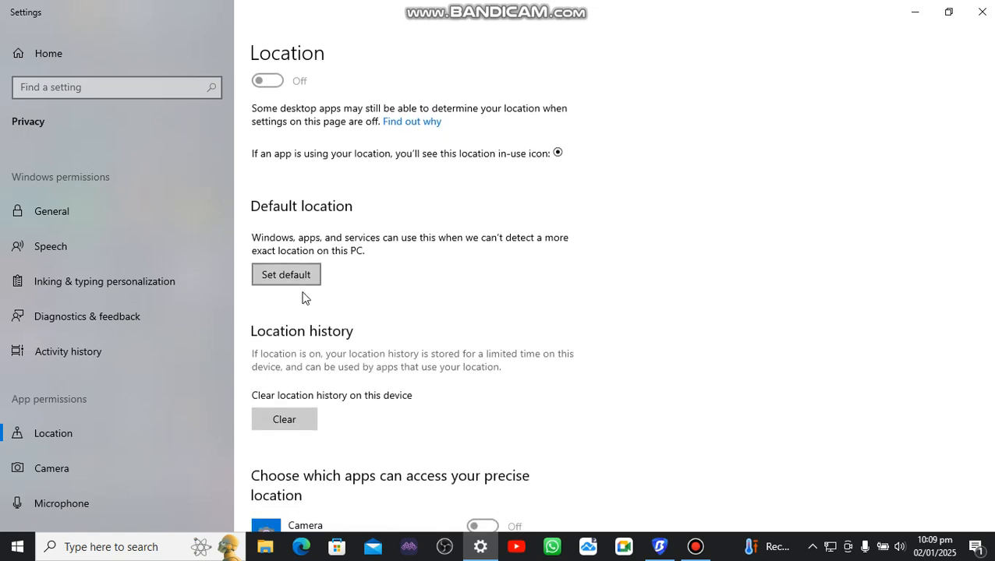
scroll(306, 296, "up", 3)
scroll(306, 279, "up", 2)
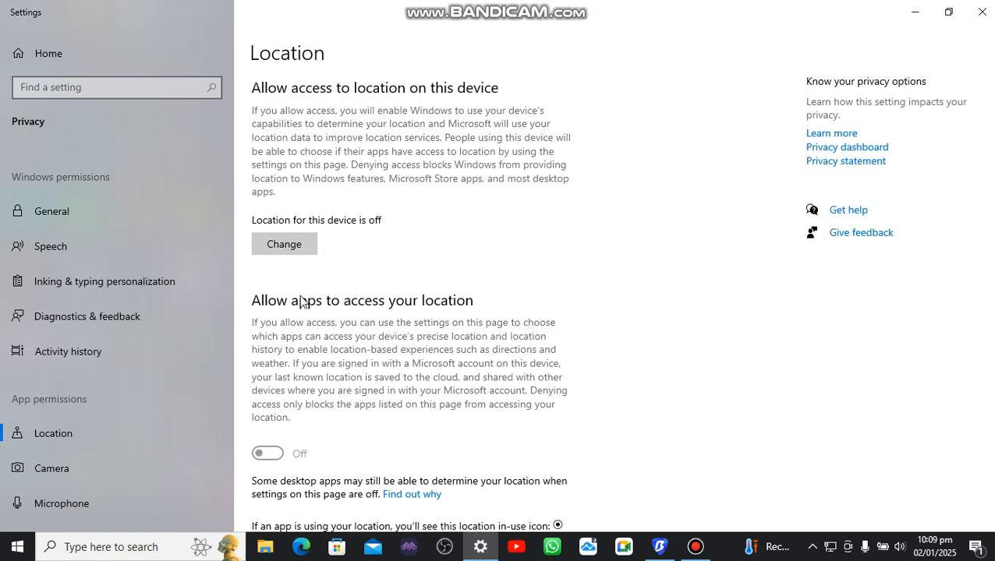
scroll(300, 267, "down", 2)
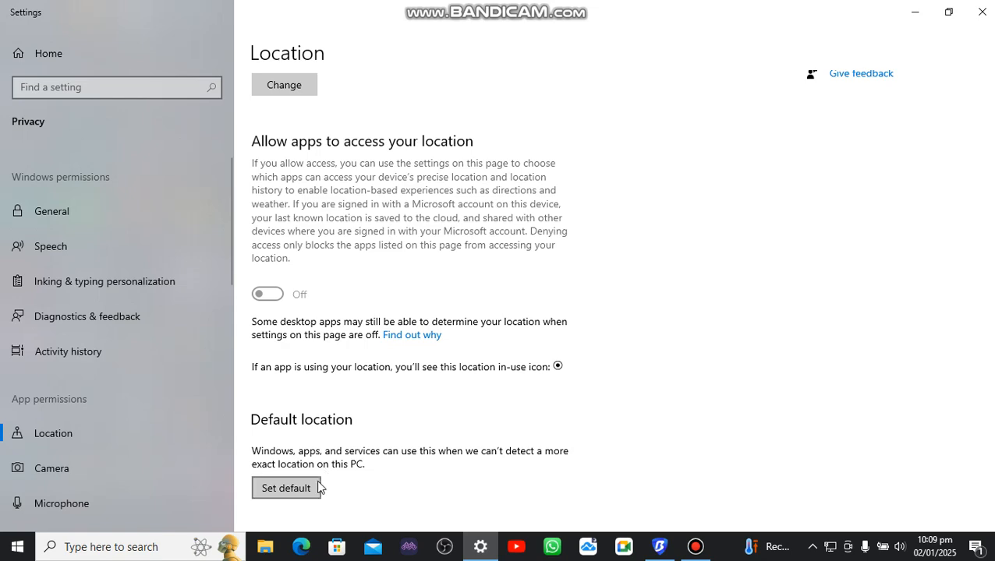
left_click(914, 12)
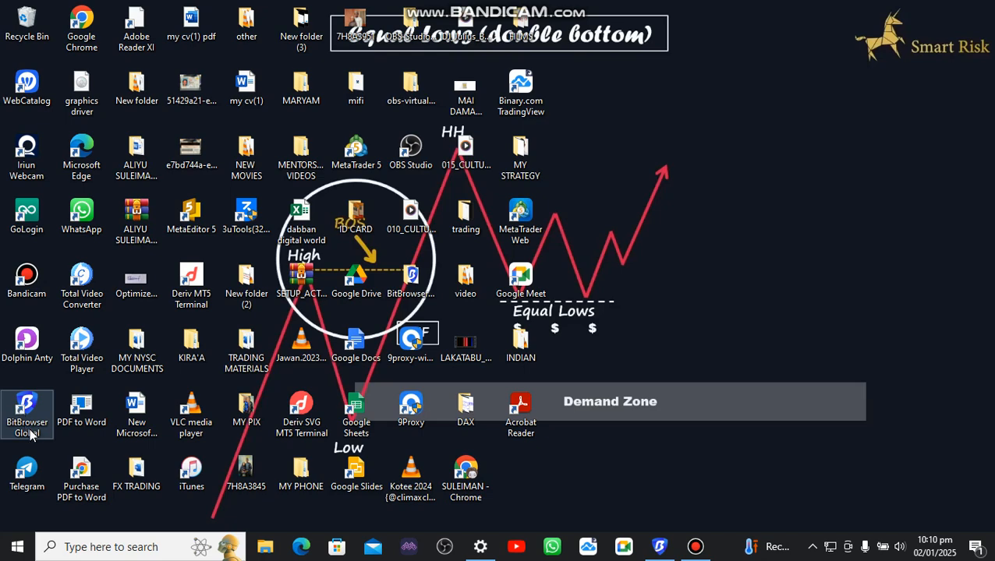
Step: Bring BitBrowser forward and show its Browser Profiles list, containing only UK PROFILES
left_click(660, 548)
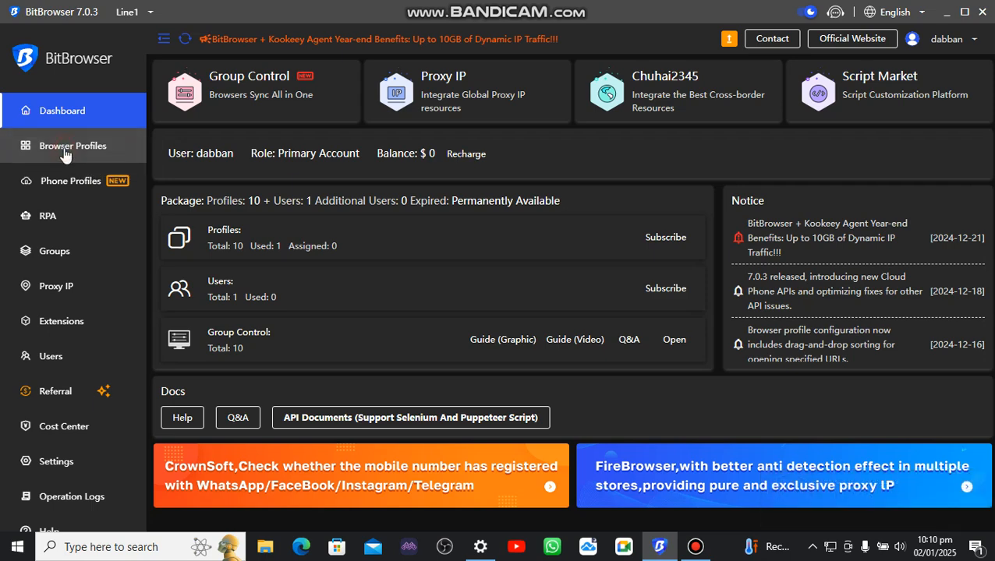
left_click(66, 155)
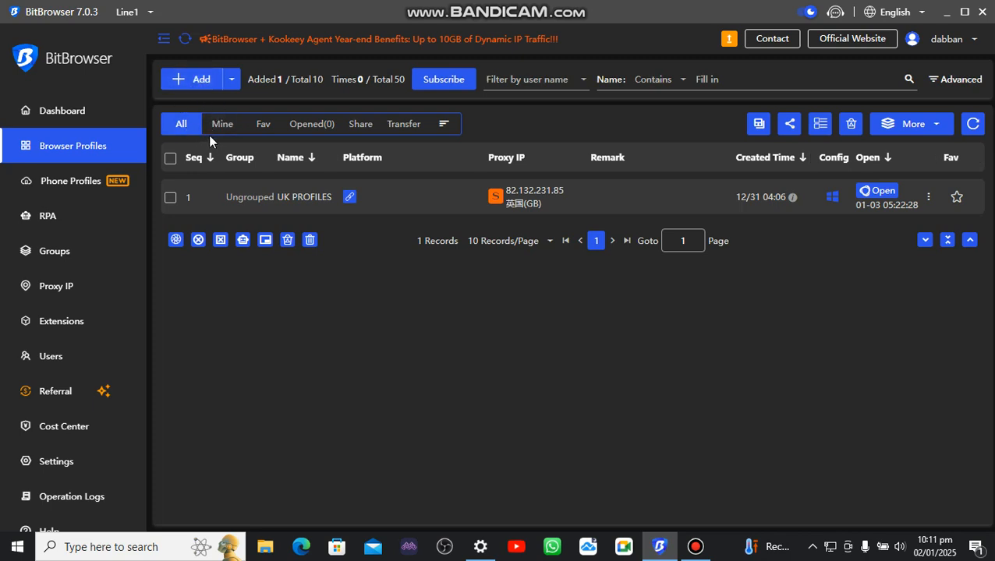
Step: Add a new browser profile named 'US PROFILE'
left_click(194, 78)
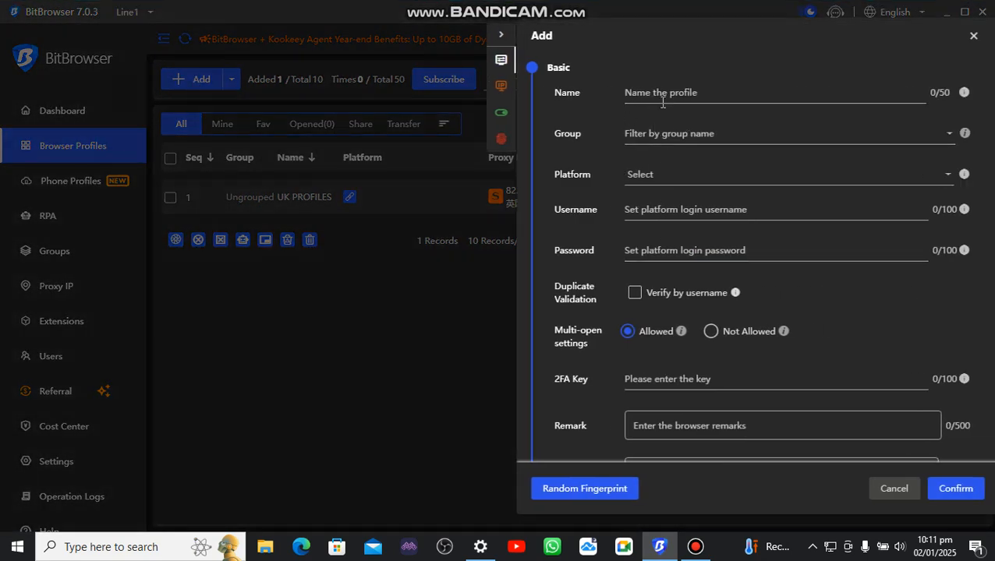
left_click(631, 99)
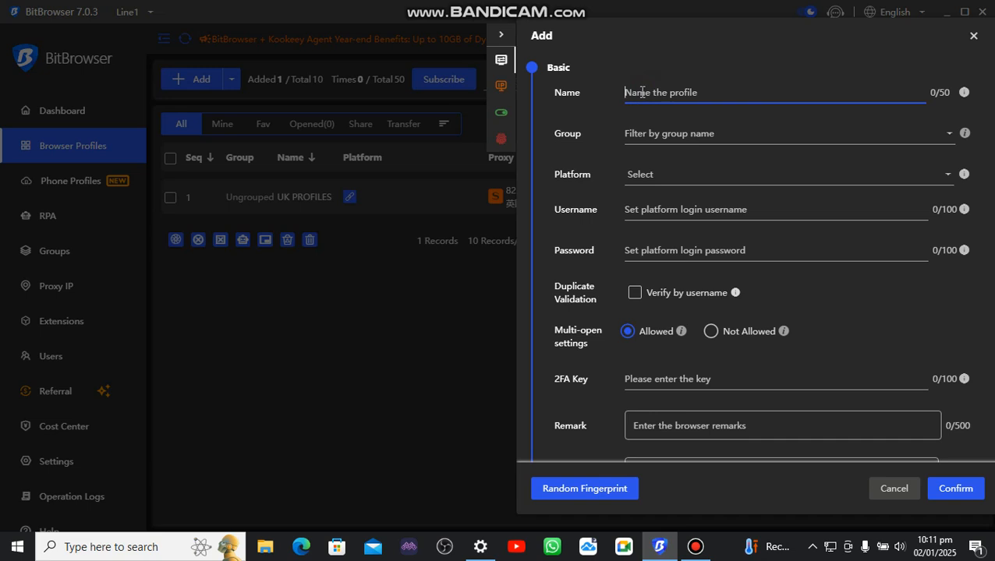
type("us")
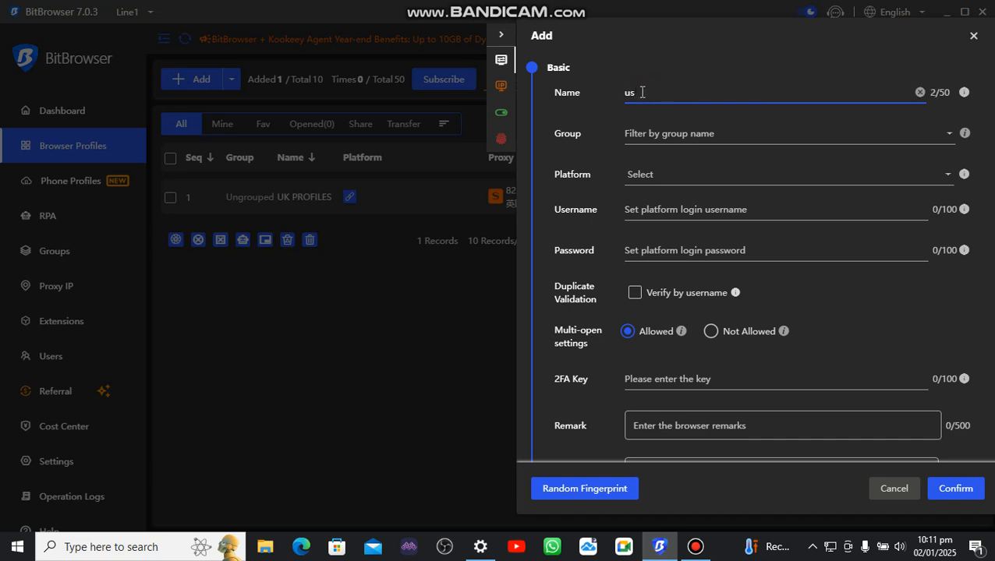
key("BackSpace")
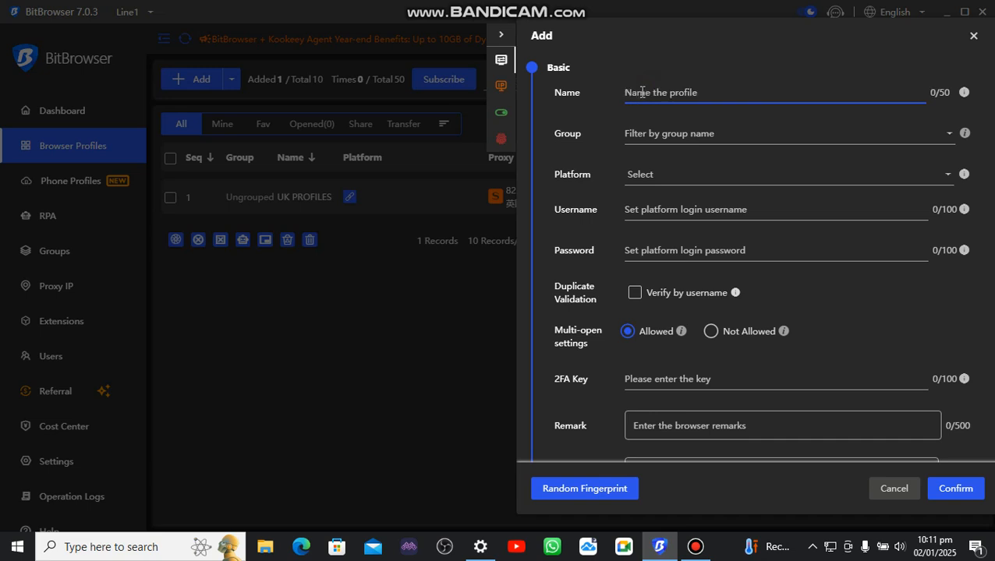
type("US")
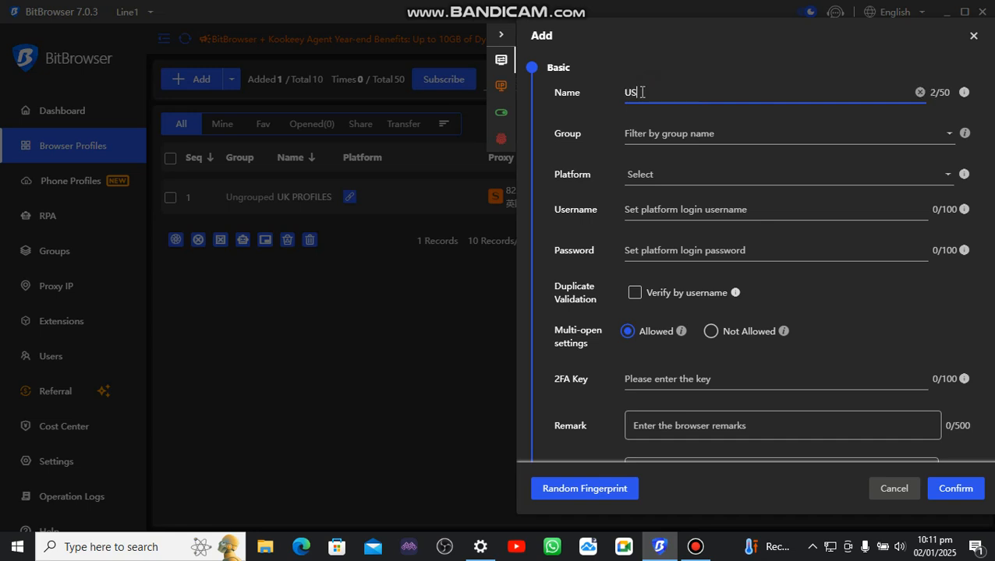
type(" PROFILE")
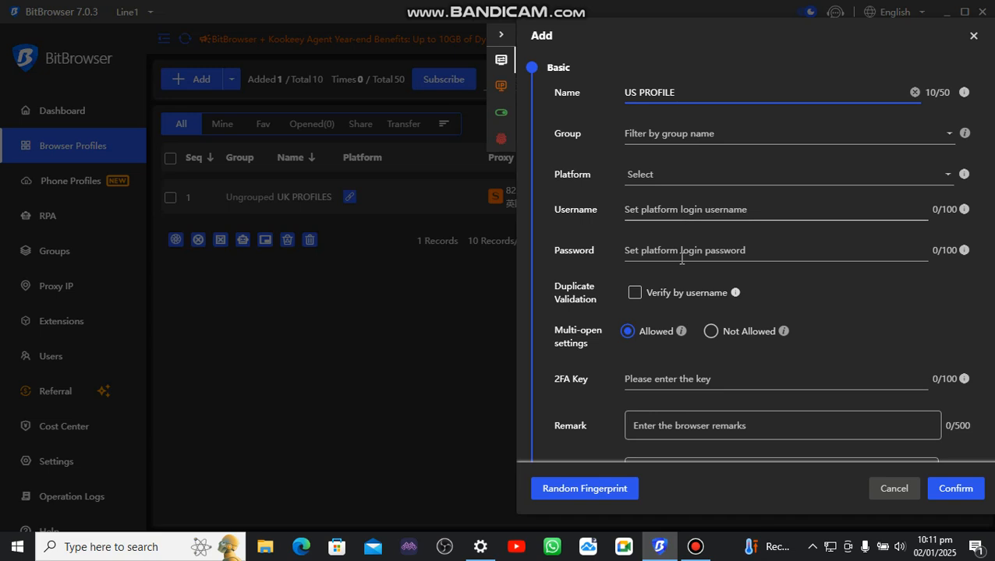
scroll(679, 266, "down", 3)
scroll(681, 270, "down", 1)
scroll(681, 270, "down", 3)
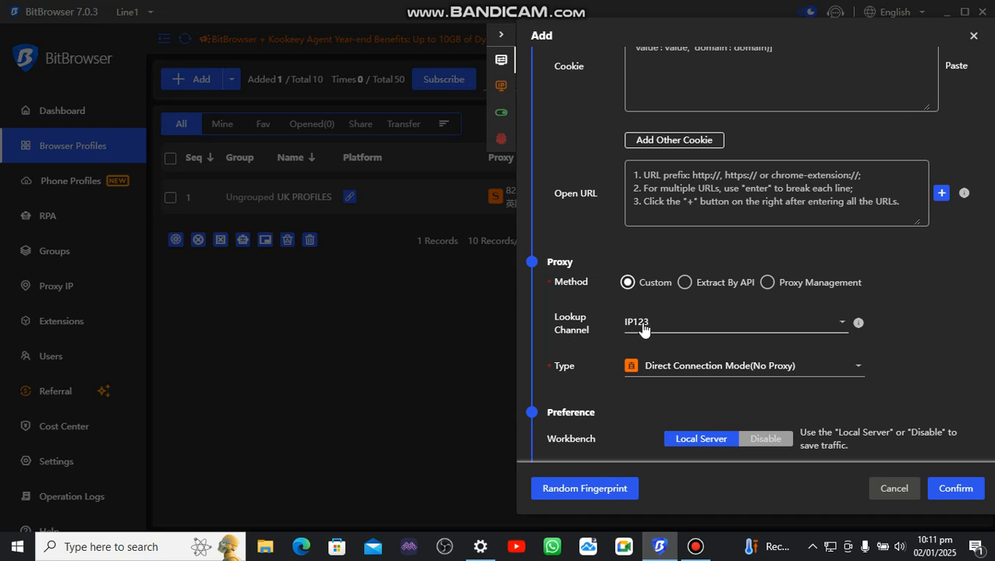
Step: Choose Socks5 as the new profile's proxy type
scroll(648, 328, "down", 1)
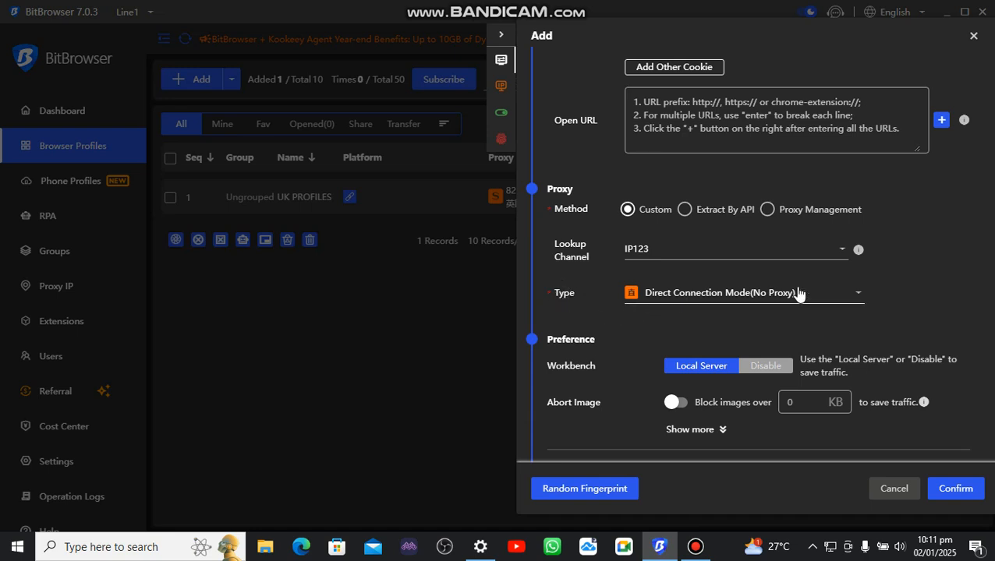
left_click(857, 294)
left_click(660, 298)
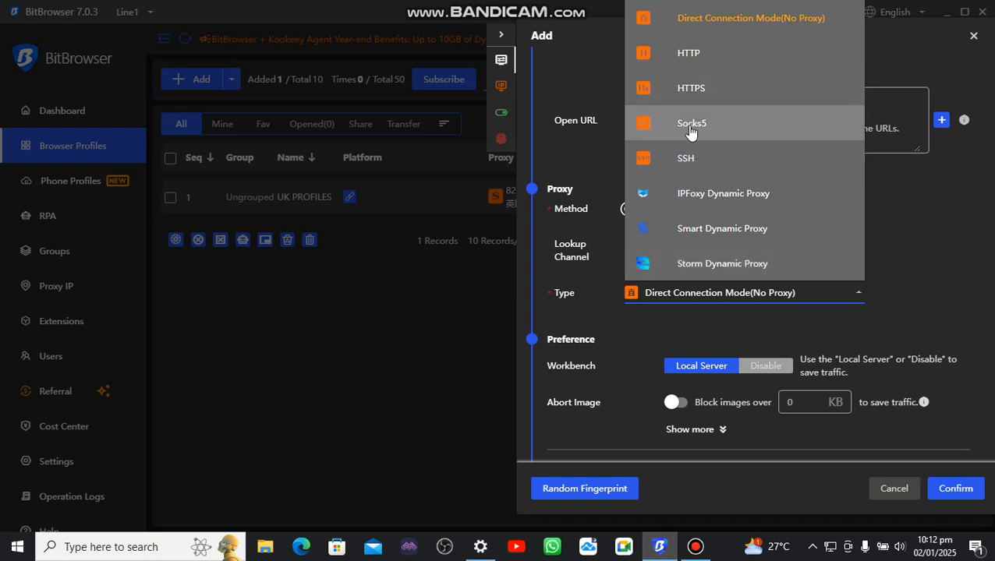
left_click(690, 125)
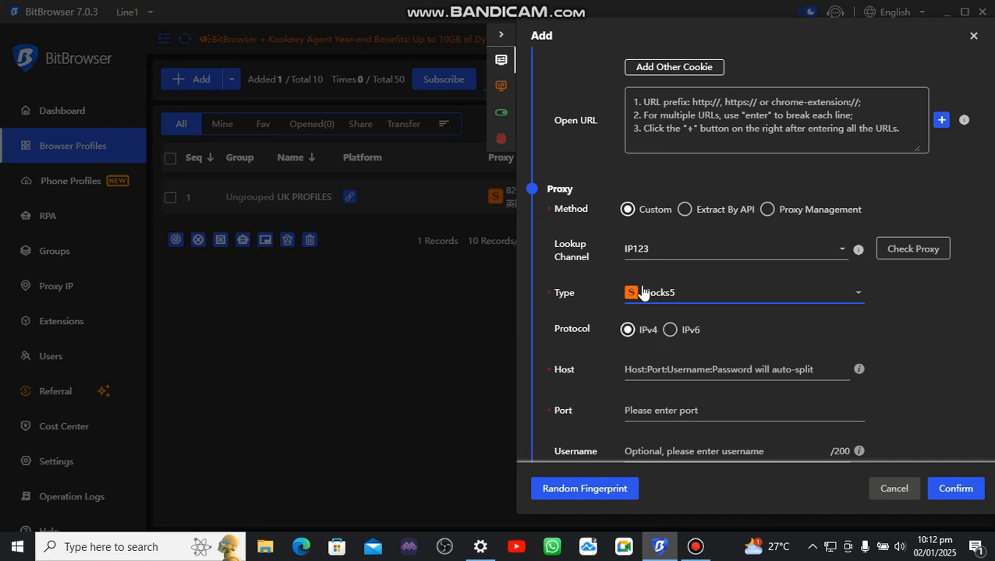
scroll(641, 293, "down", 1)
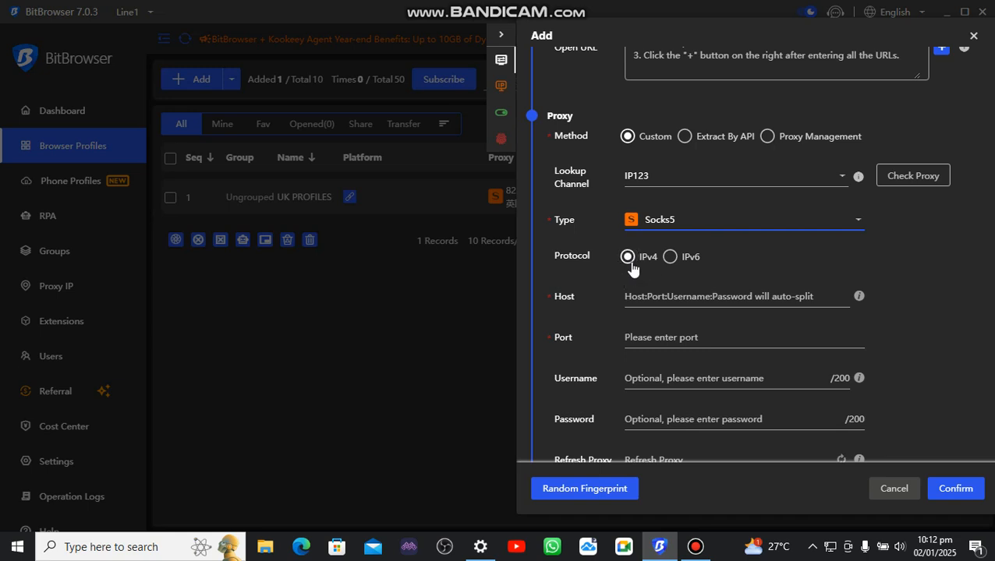
Step: Enter proxy host 67.217.243.238 and port 10580
left_click(639, 300)
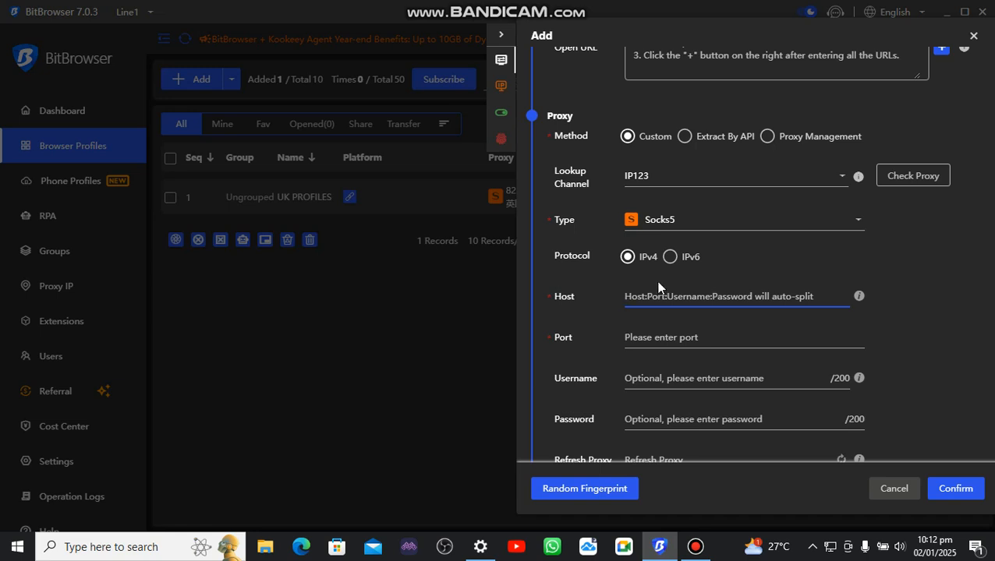
type("67.217.243.23")
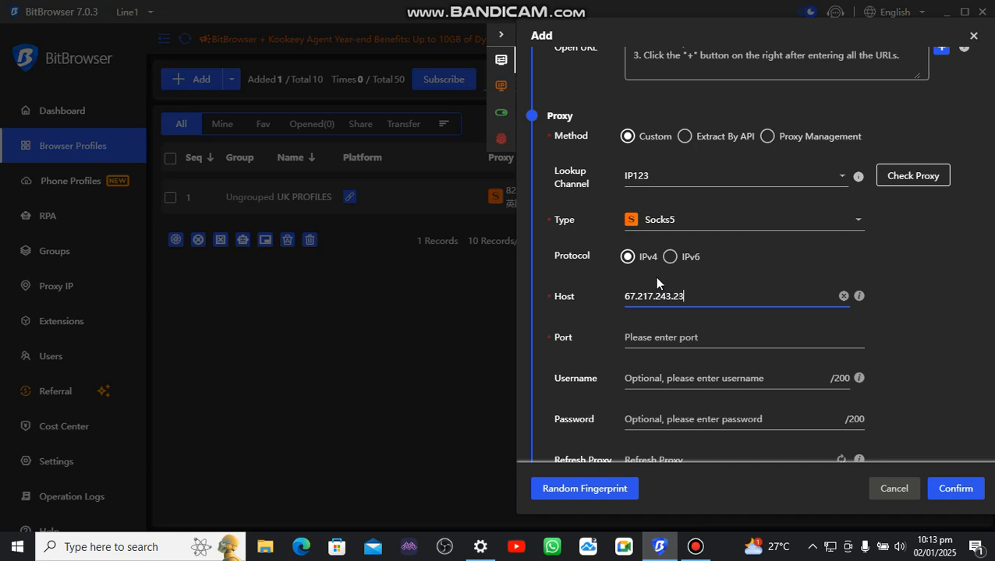
type("8")
left_click(642, 341)
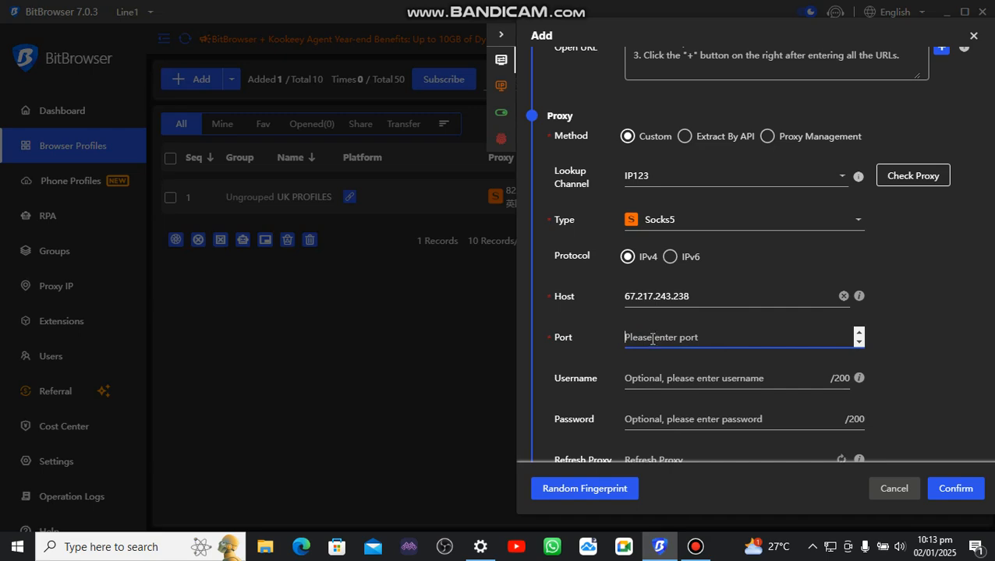
type("10")
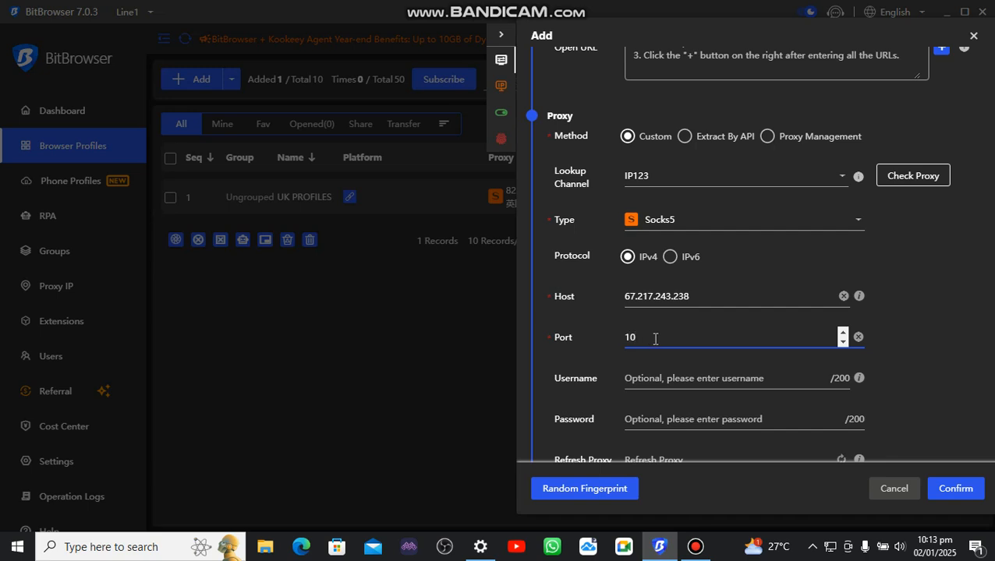
type("580")
Step: Fill in the proxy's login username and password
scroll(651, 370, "down", 2)
left_click(653, 234)
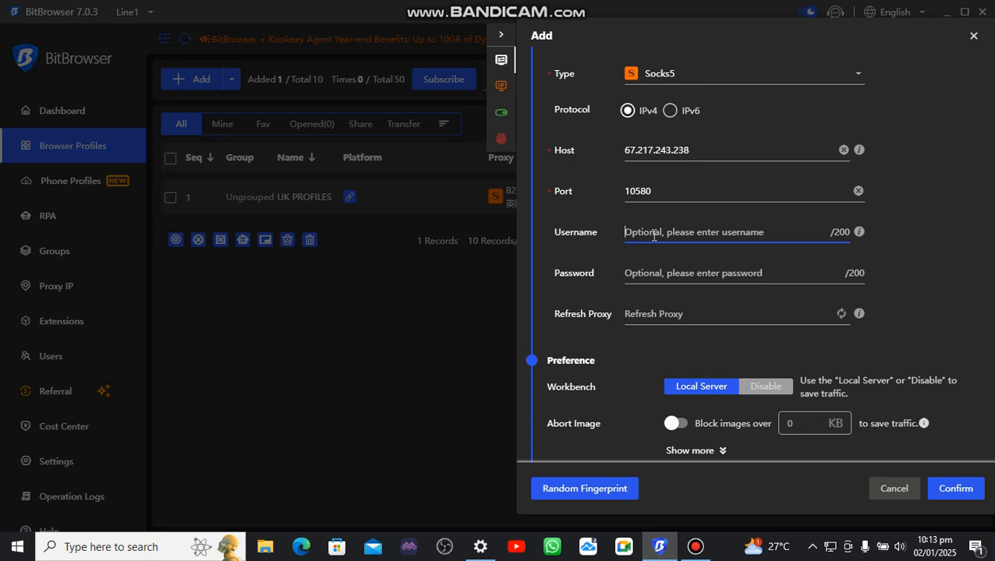
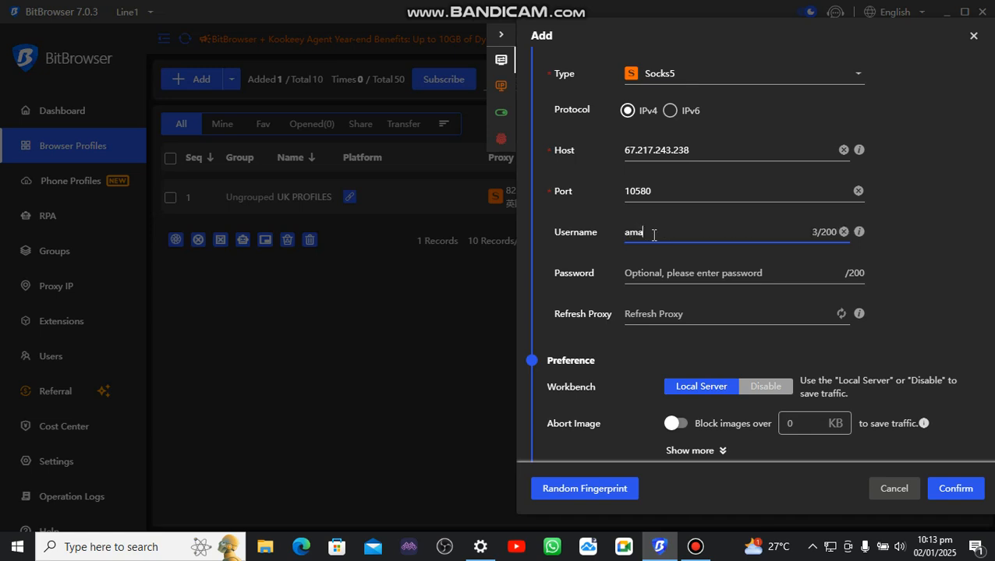
left_click(643, 281)
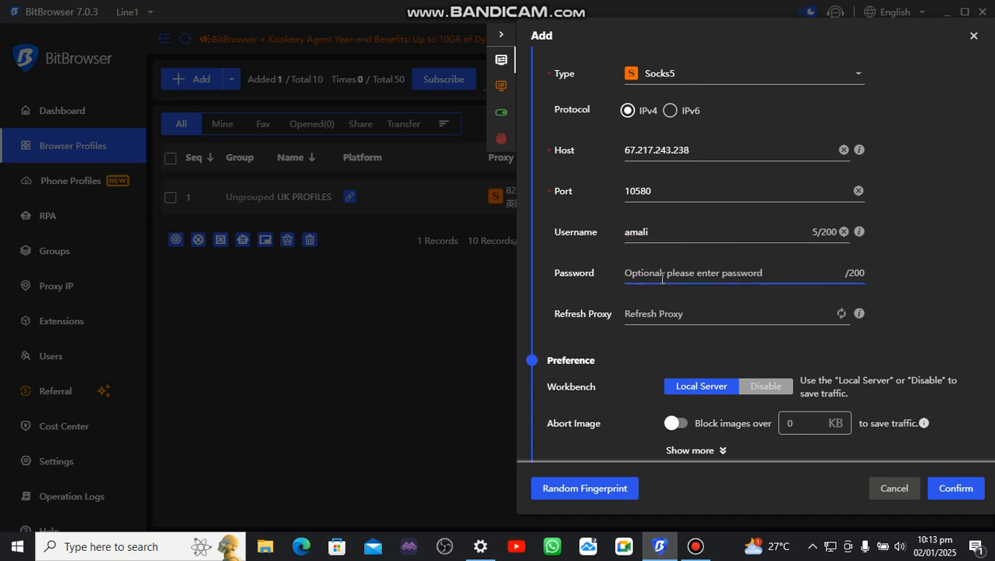
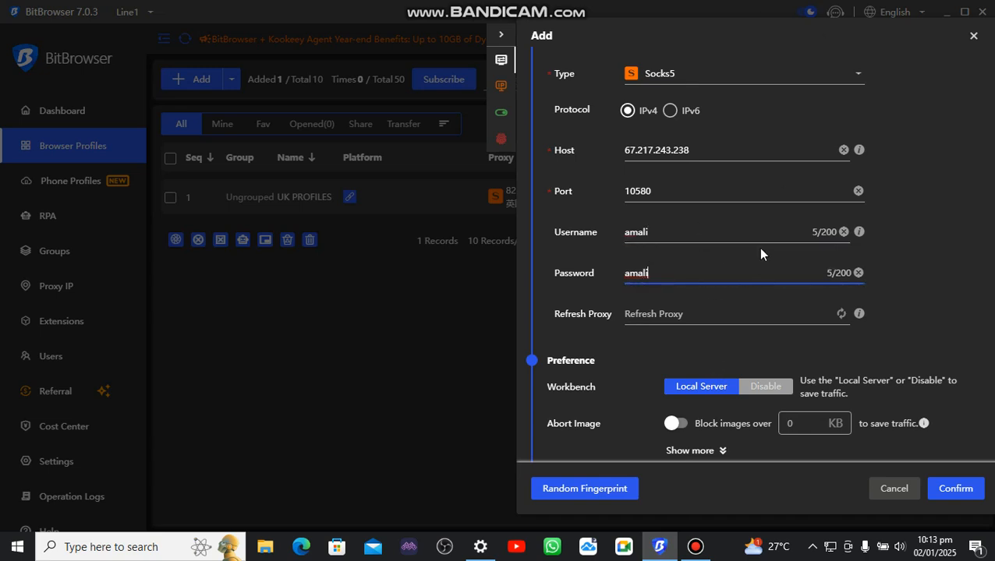
scroll(730, 250, "up", 2)
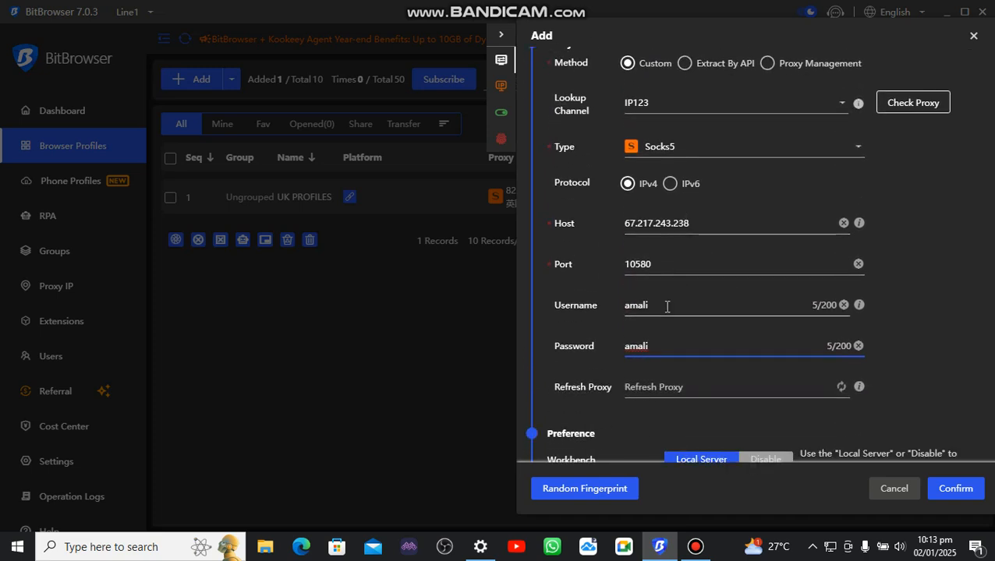
Step: Check the proxy, confirming US IP 172.56.46.131 in San Antonio, Texas
left_click(922, 112)
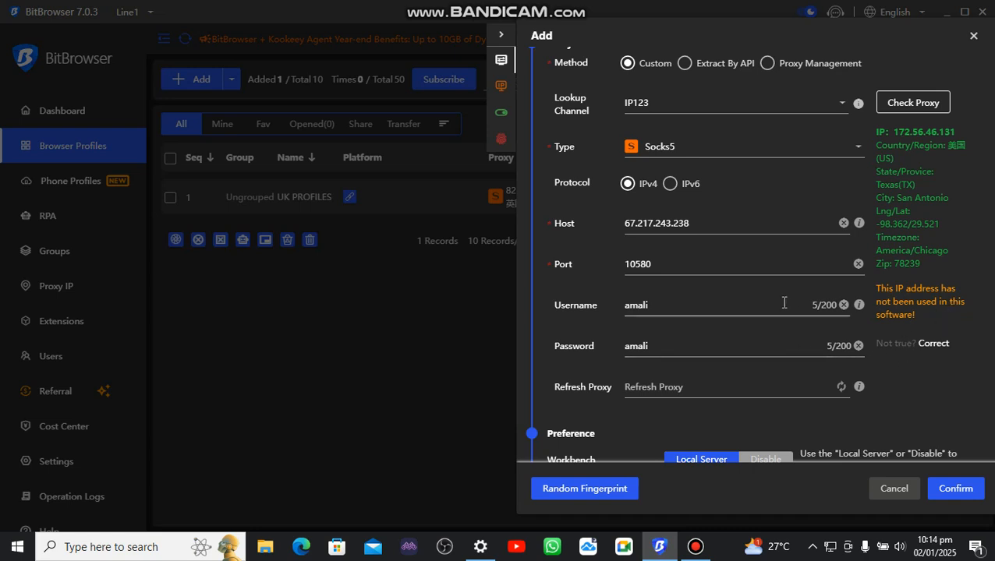
Step: Turn on Clear Cache Dir Before Launch, leaving Random Fingerprint Before Launch off
scroll(753, 297, "down", 3)
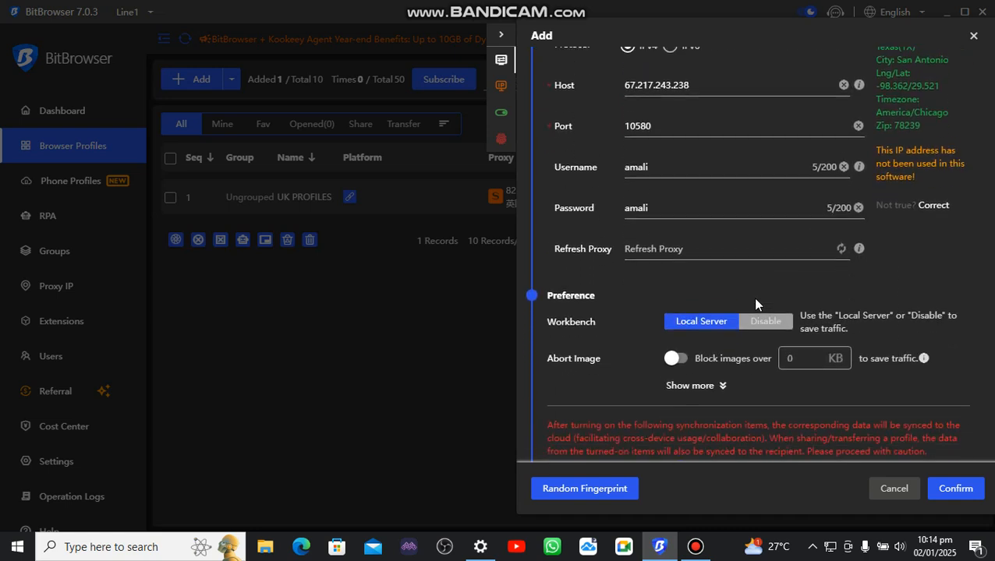
scroll(754, 302, "down", 2)
scroll(754, 302, "down", 2)
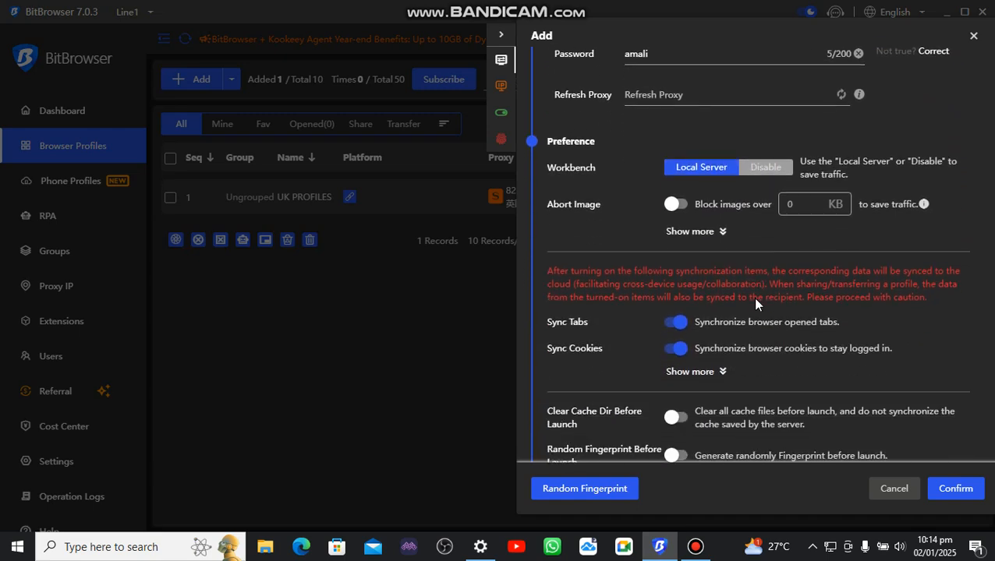
scroll(753, 298, "down", 5)
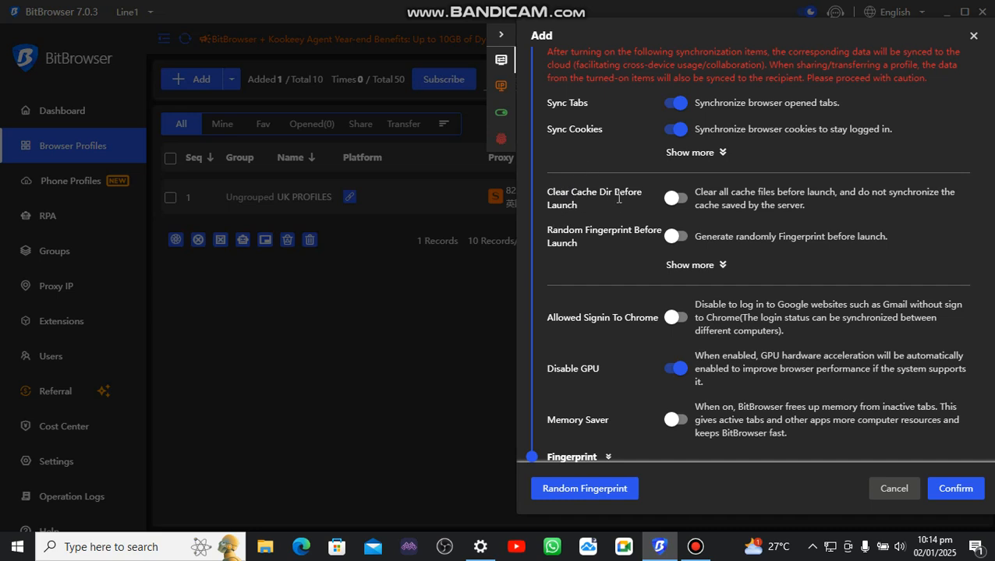
left_click(675, 199)
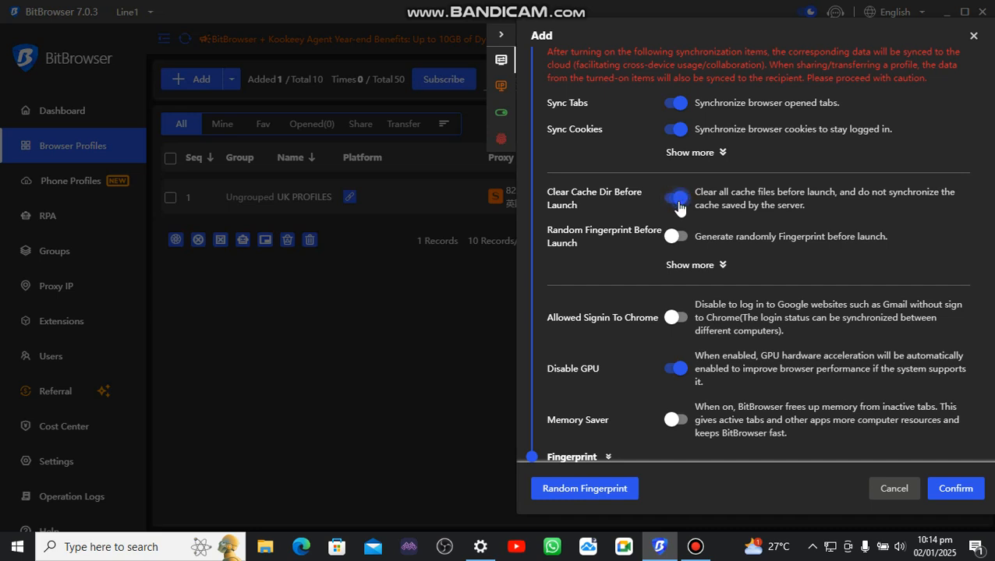
left_click(672, 241)
left_click(675, 239)
Step: Review fingerprint settings (6 CPU cores, 8 GB memory) and confirm creating US PROFILE
scroll(668, 265, "down", 1)
scroll(670, 269, "down", 6)
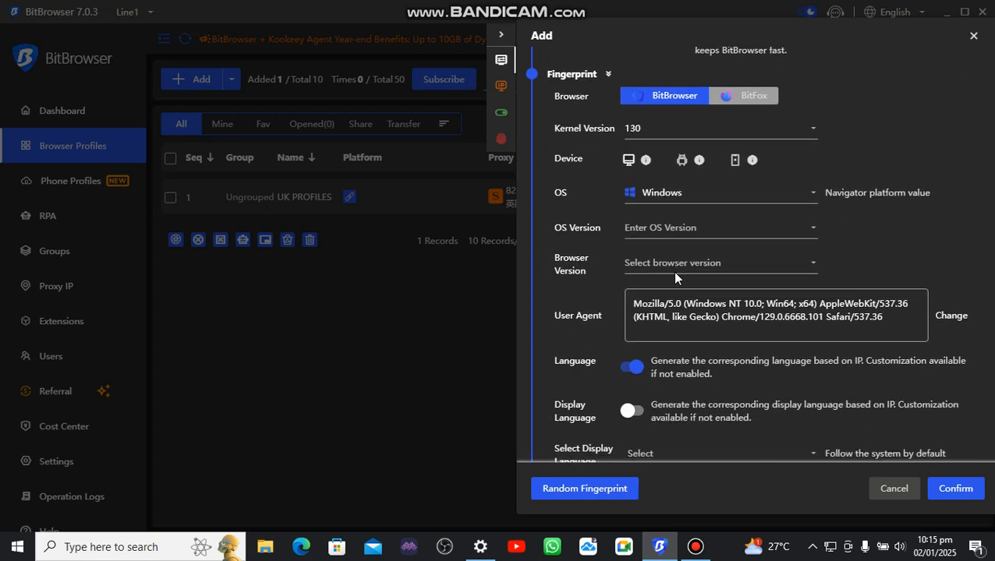
scroll(681, 195, "down", 14)
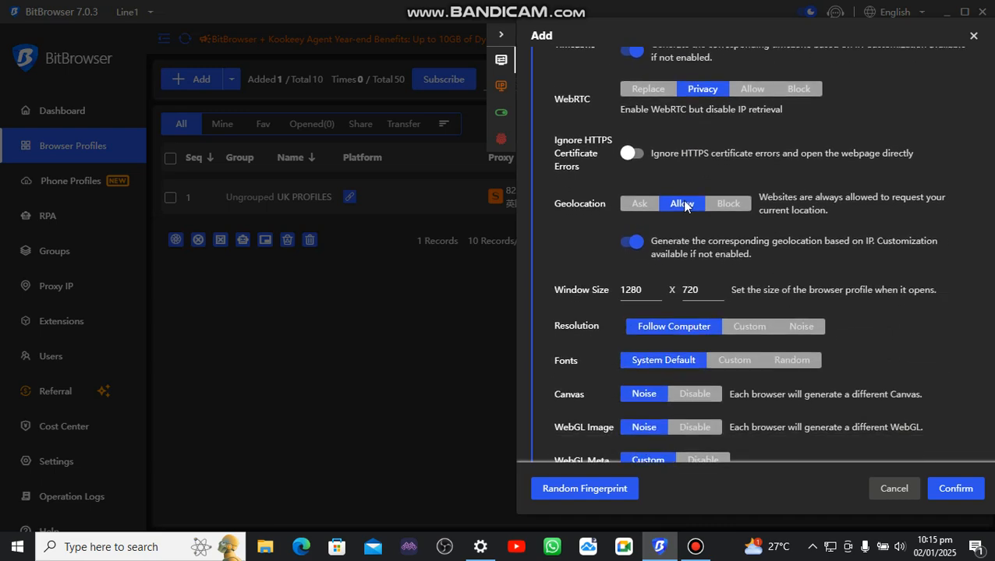
scroll(717, 261, "down", 6)
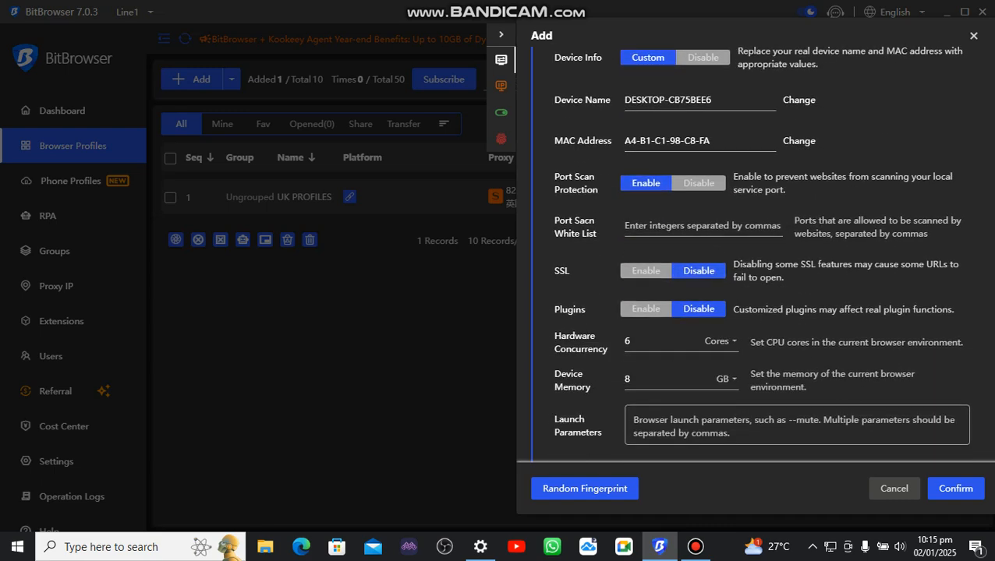
left_click(957, 489)
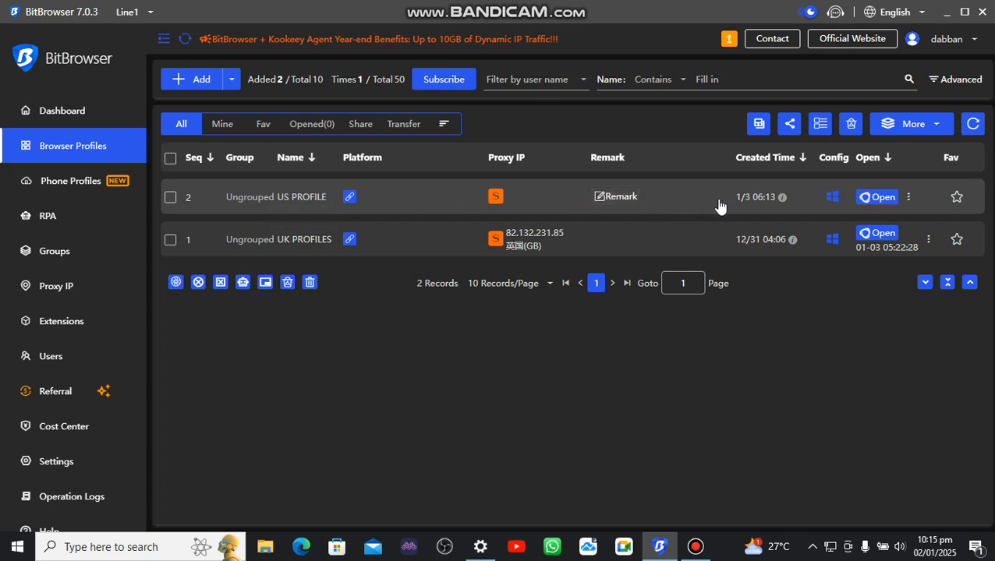
Step: Launch the US PROFILE browser, whose workbench shows IP 172.56.46.131 in San Antonio
left_click(875, 199)
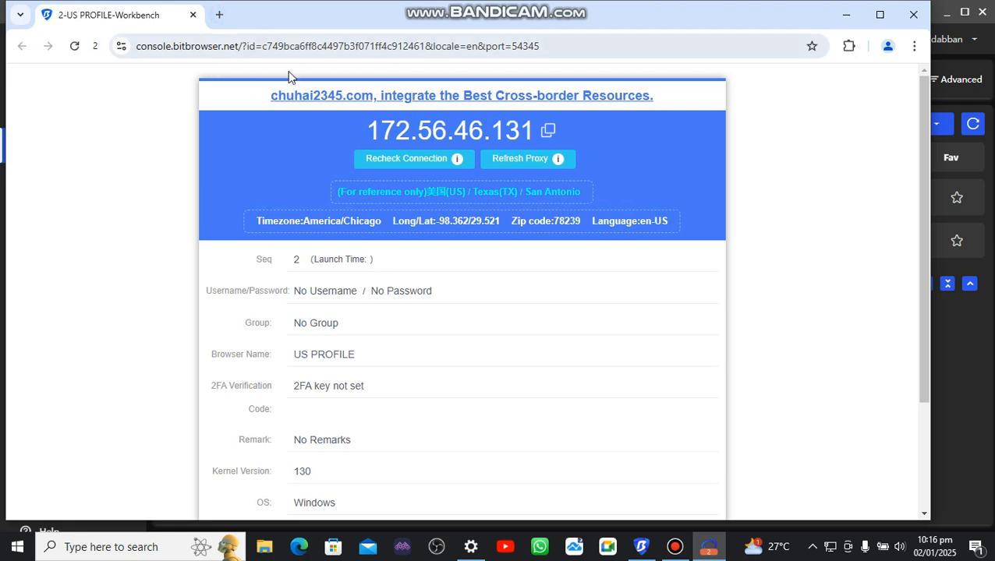
Step: Once the workbench shows the US IP 172.56.46.131, open a new blank tab
left_click(219, 18)
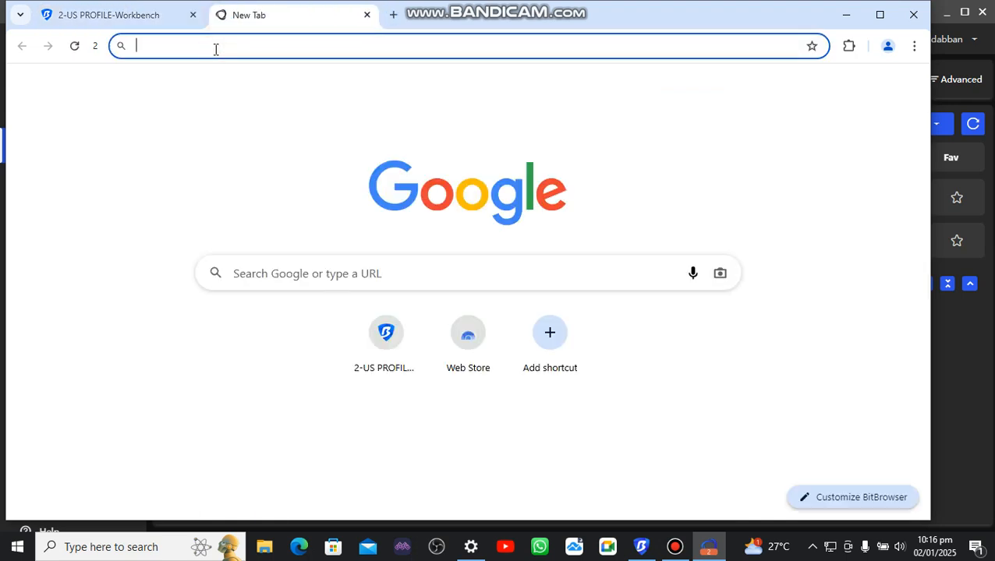
type("who")
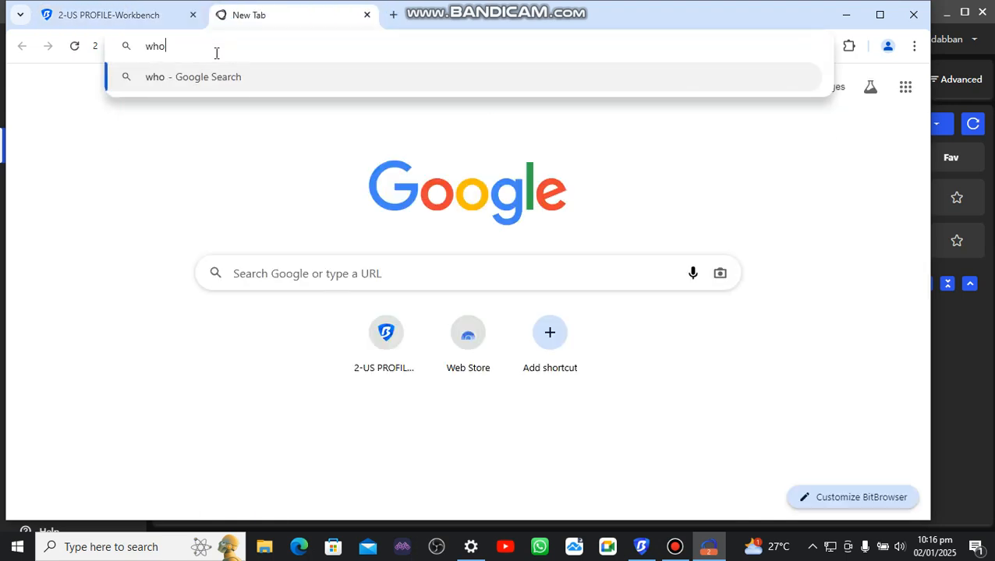
type("er.com")
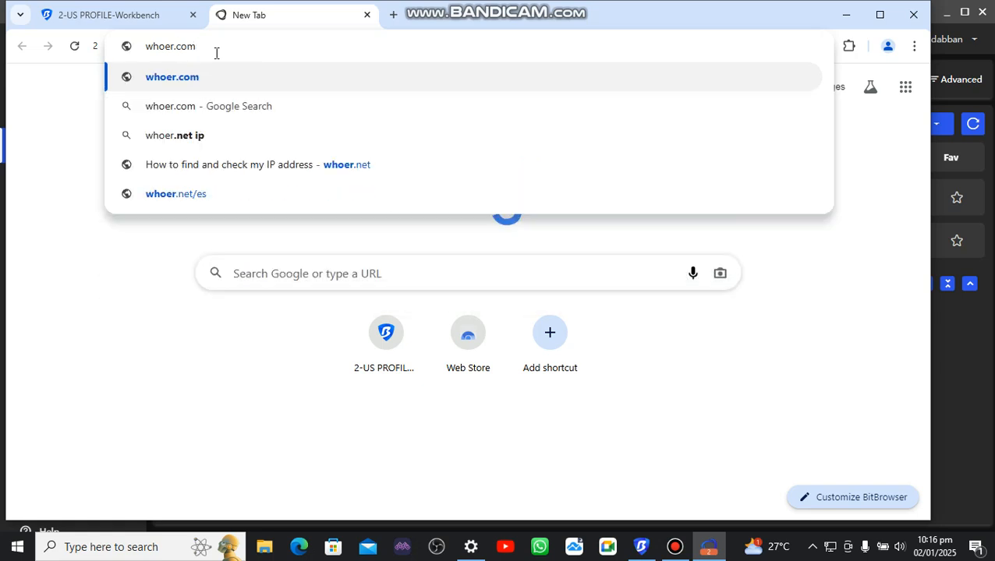
key("Return")
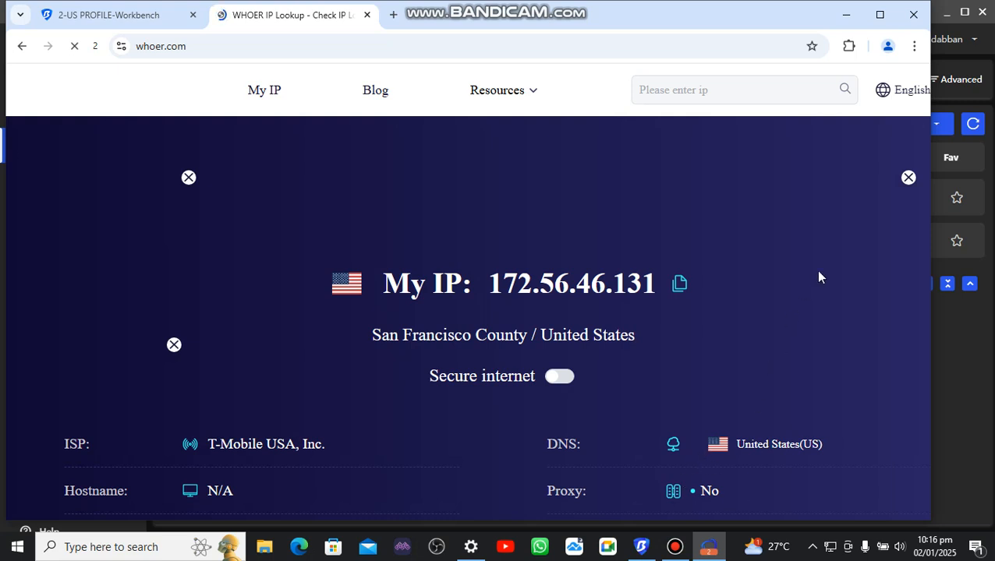
scroll(780, 365, "down", 3)
scroll(782, 367, "down", 2)
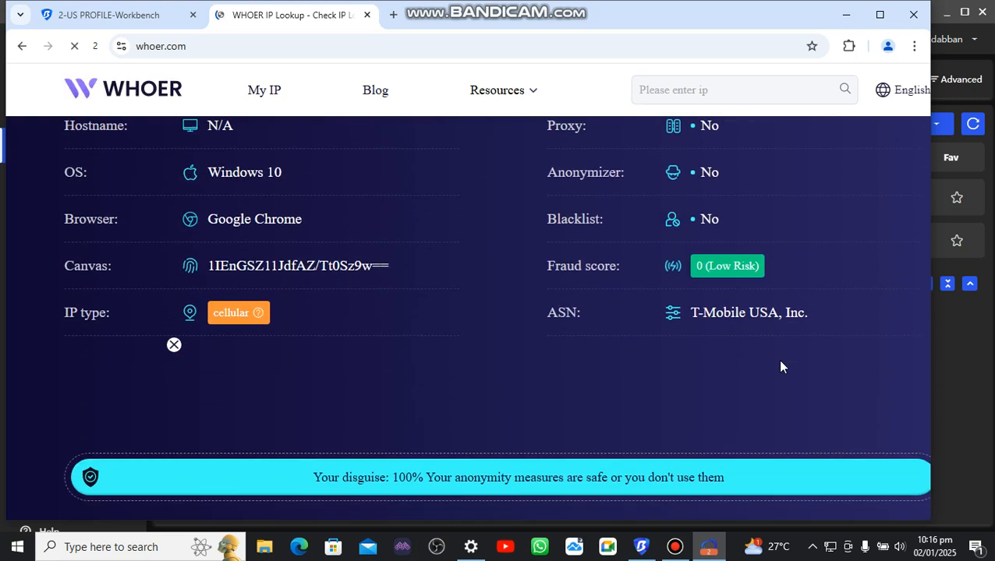
scroll(372, 480, "up", 5)
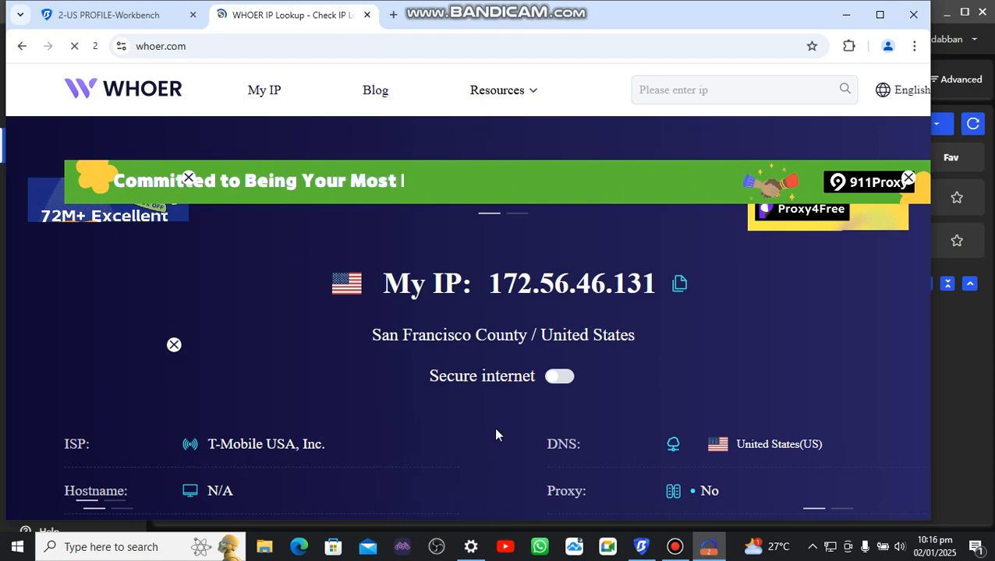
scroll(497, 428, "down", 2)
scroll(506, 421, "down", 2)
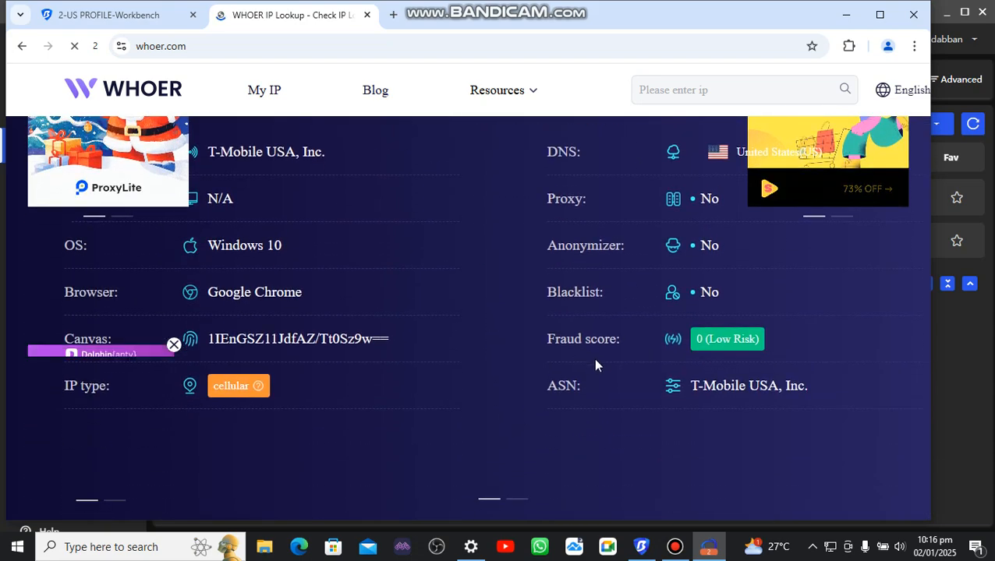
scroll(647, 374, "down", 1)
scroll(655, 377, "up", 4)
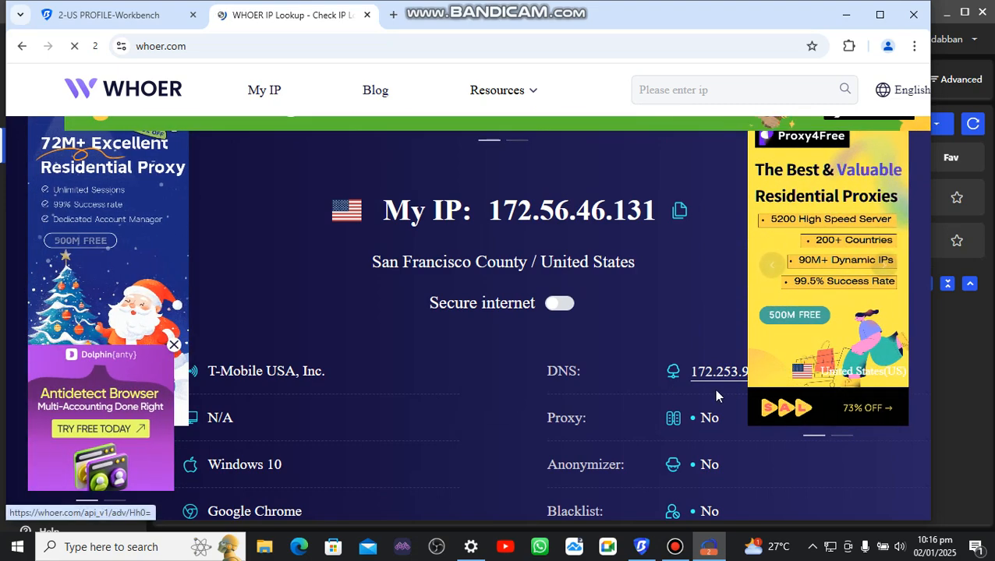
scroll(678, 379, "down", 3)
scroll(678, 379, "down", 7)
scroll(678, 380, "up", 5)
scroll(678, 379, "up", 5)
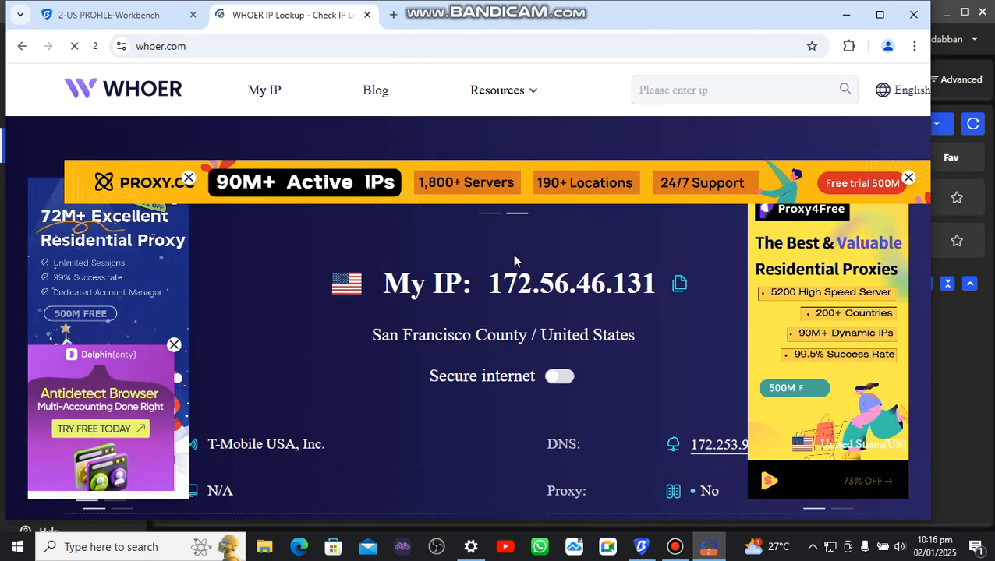
scroll(512, 254, "down", 5)
scroll(513, 262, "down", 4)
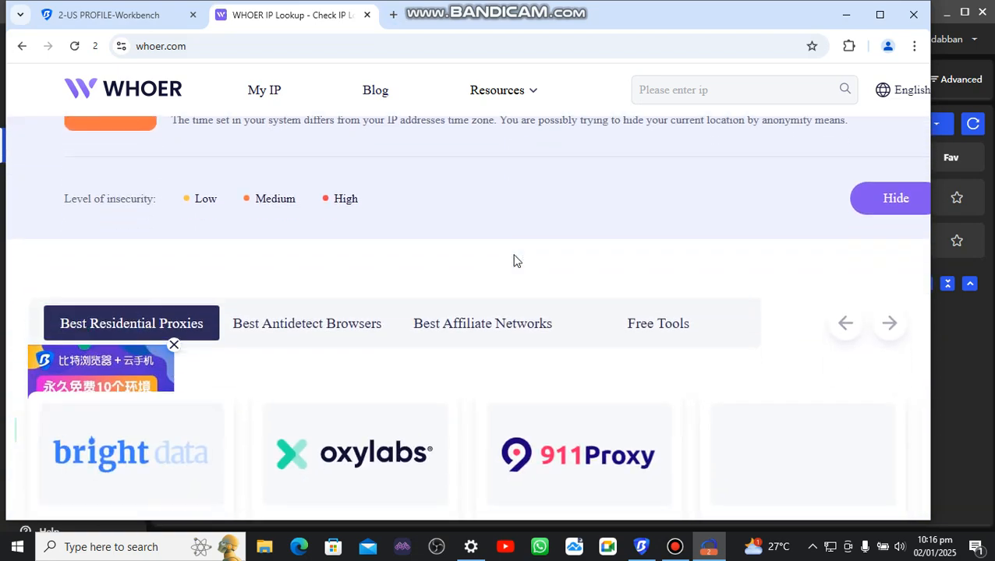
scroll(513, 261, "up", 5)
Step: In a third tab, search 'fivesurveys' and open the sponsored Five Surveys US site
left_click(393, 16)
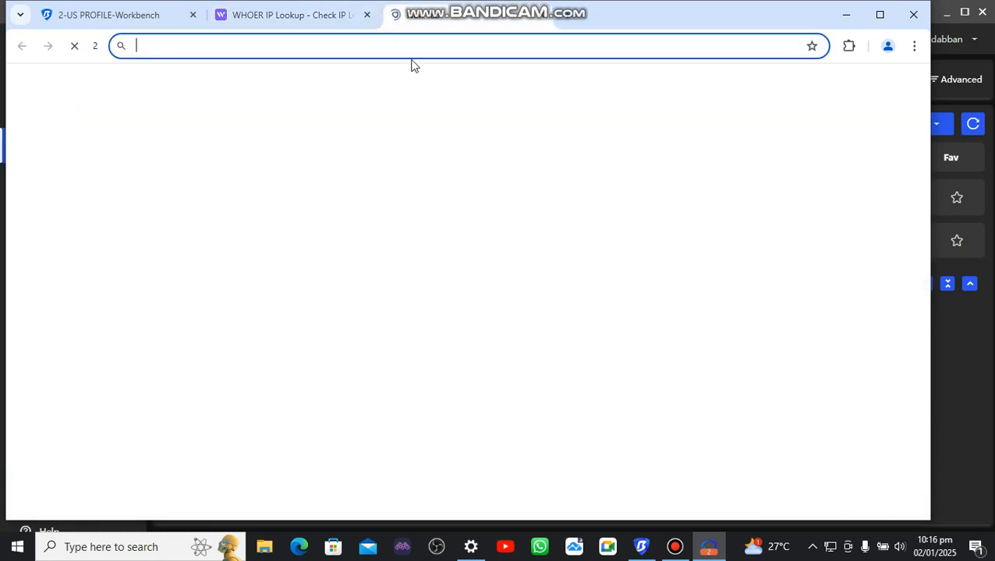
left_click(411, 50)
type("fi")
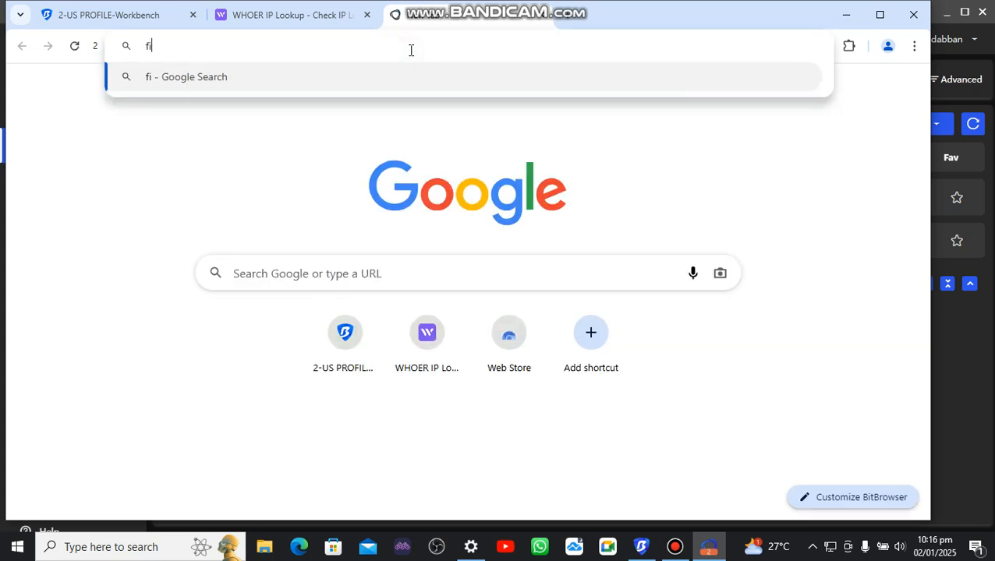
type("ves")
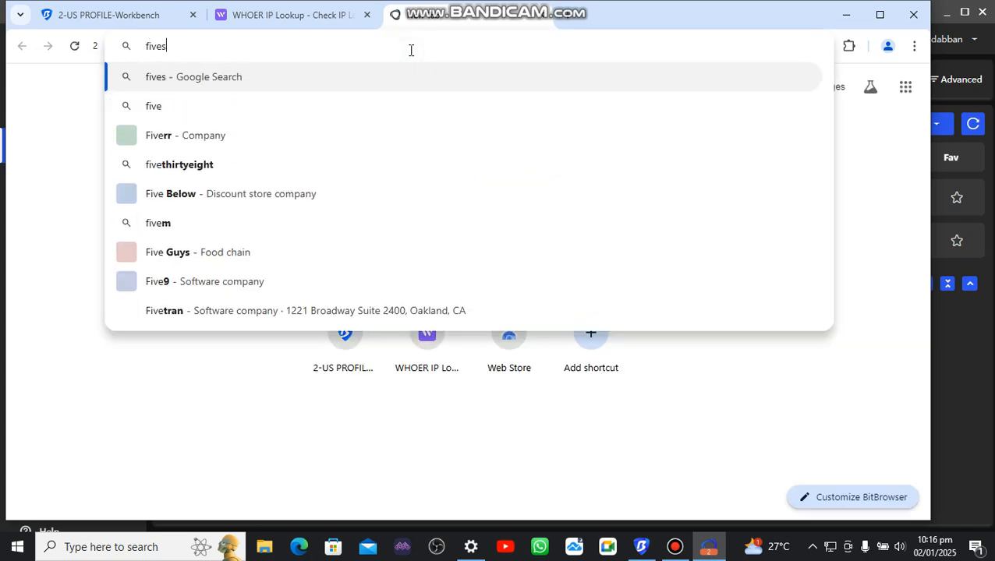
type("urveys")
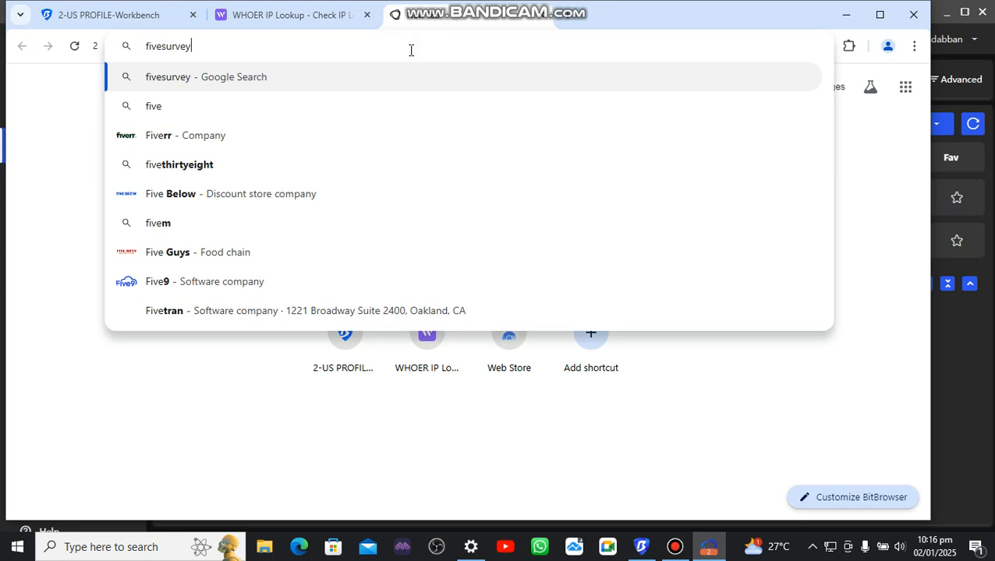
key("Return")
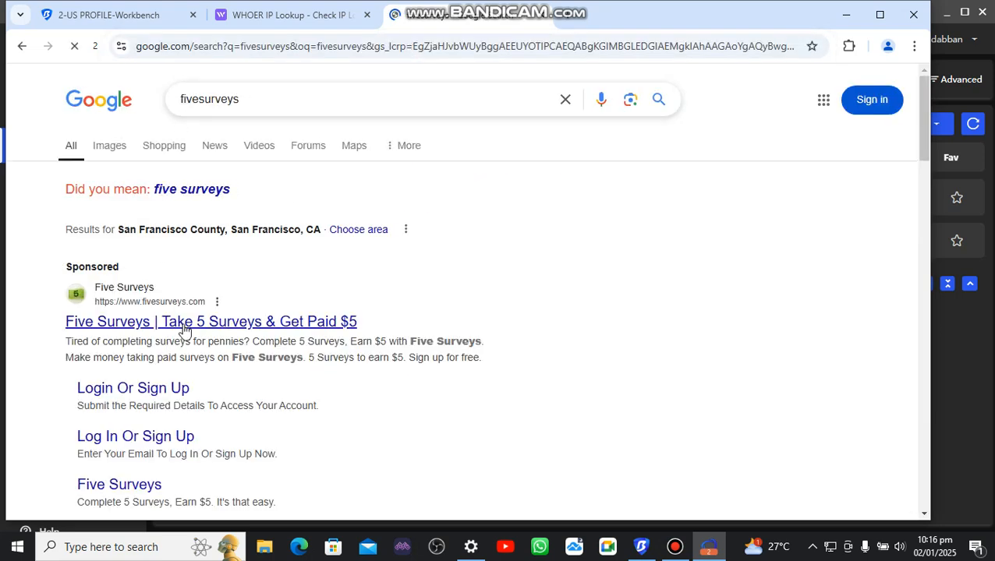
left_click(183, 325)
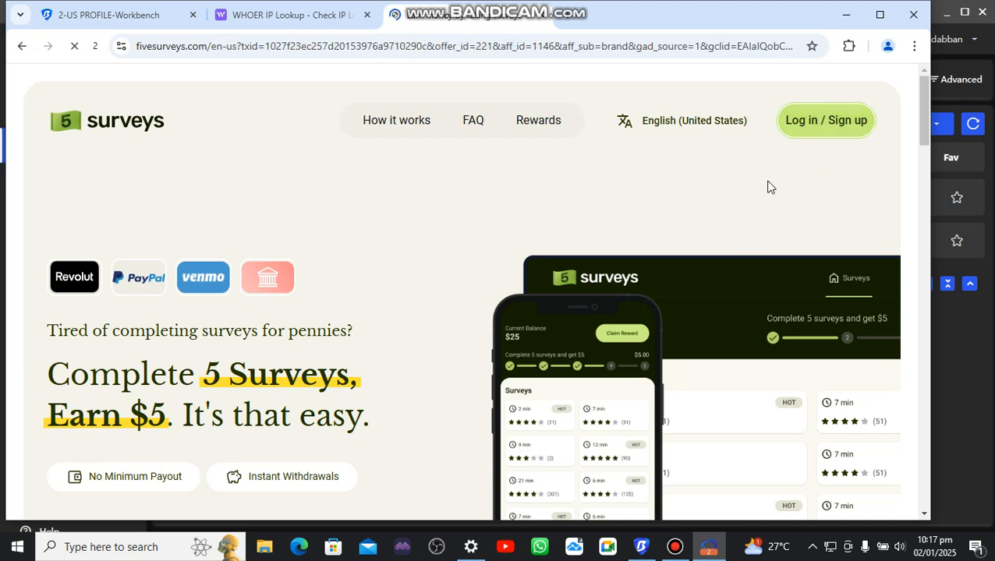
scroll(753, 217, "down", 5)
scroll(752, 218, "up", 5)
Step: Accept the Five Surveys cookie notice and minimize the US browser window
left_click(534, 186)
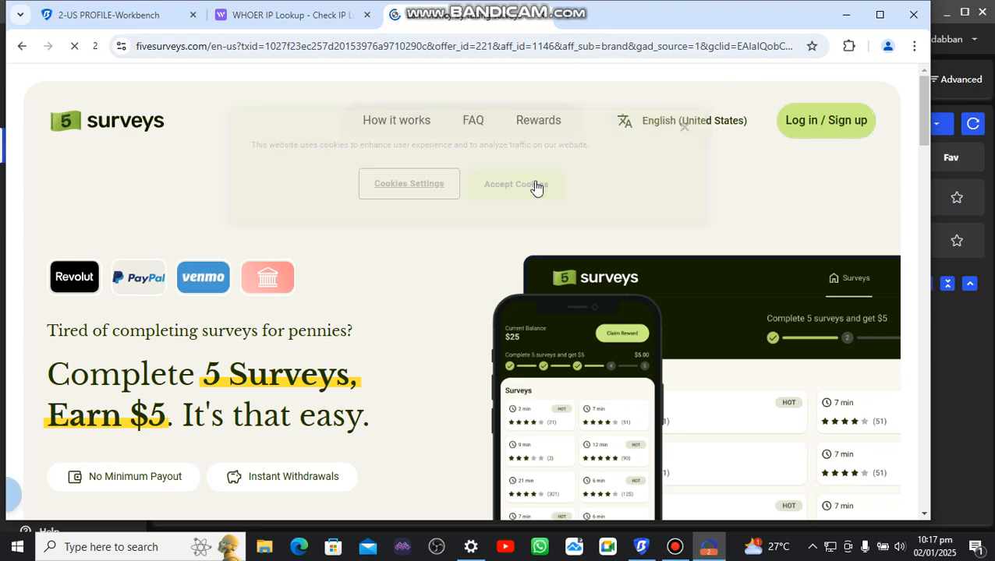
scroll(543, 184, "down", 5)
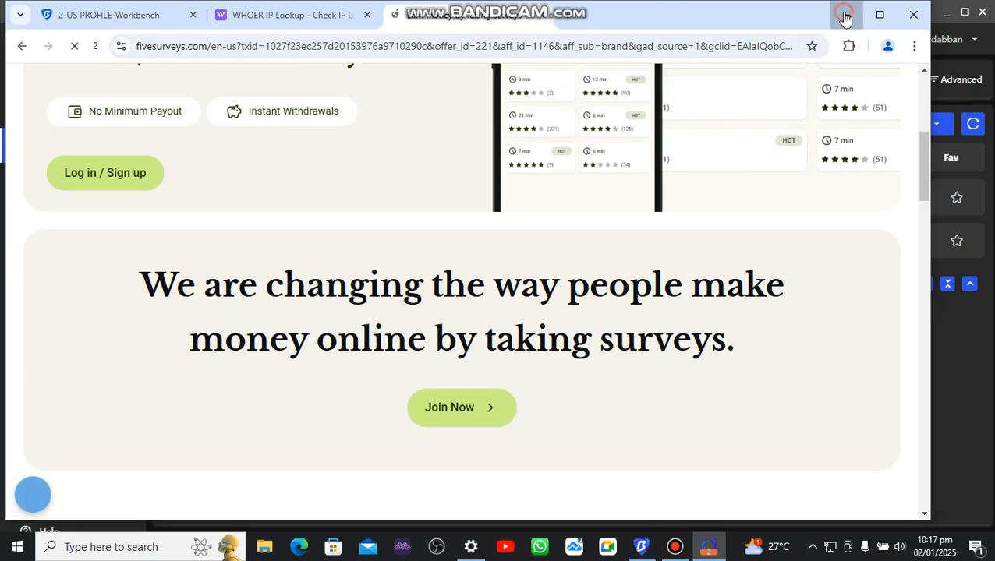
left_click(845, 16)
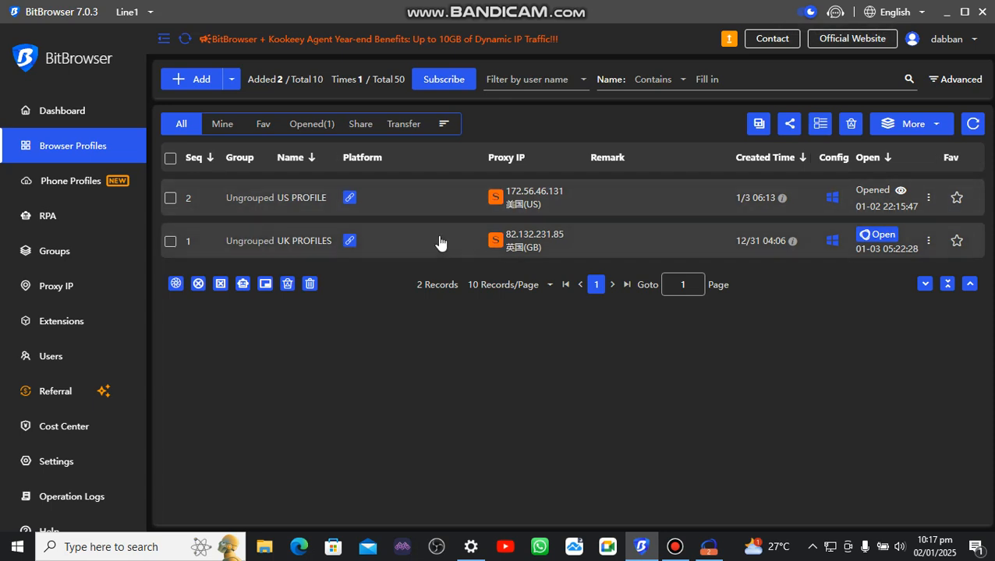
Step: Launch the UK PROFILES browser profile from the profile list and let its window load
left_click(871, 239)
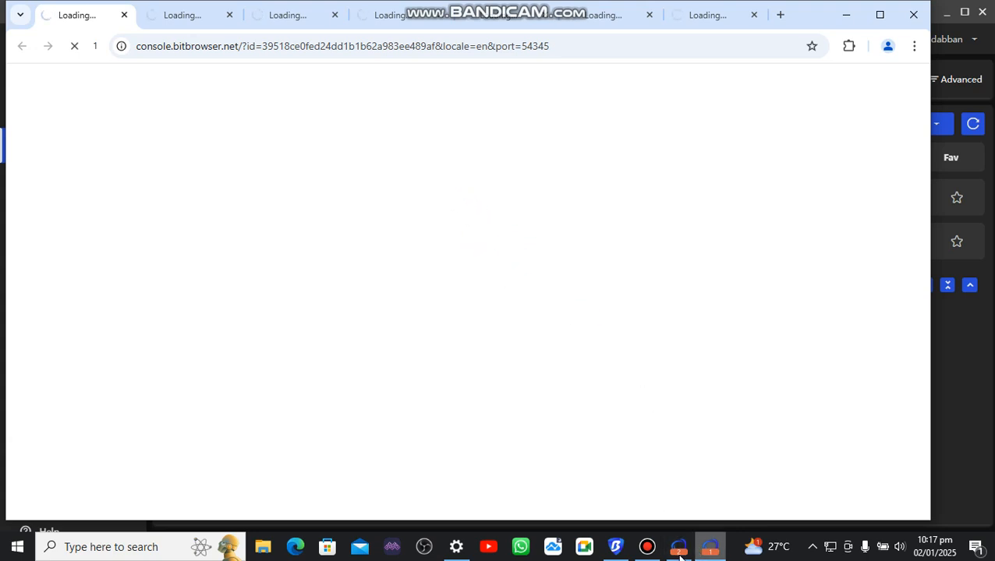
mouse_move(711, 555)
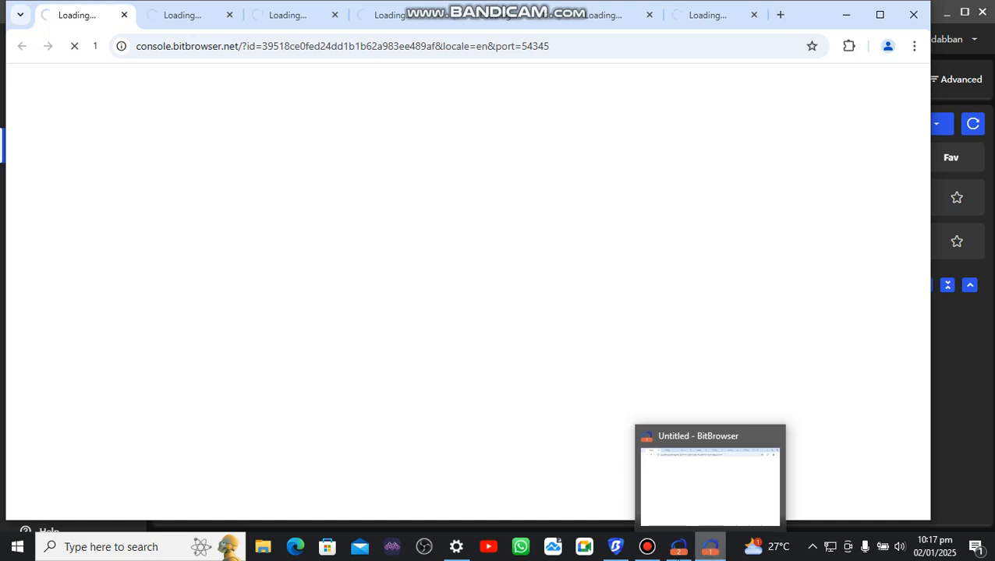
mouse_move(677, 555)
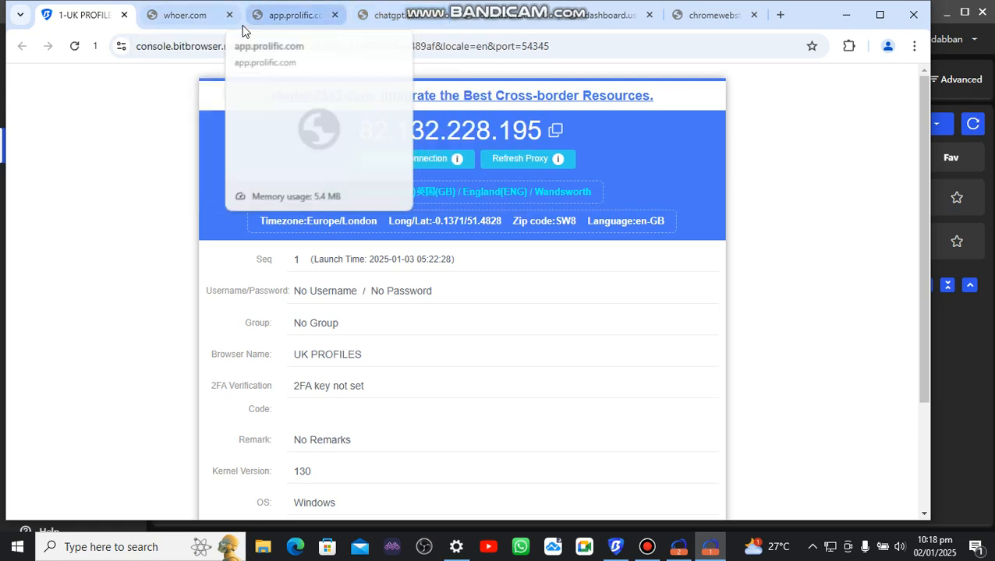
Step: Check the UK profile's IP 82.132.228.140 (Lincolnshire) on its Whoer tab
left_click(200, 18)
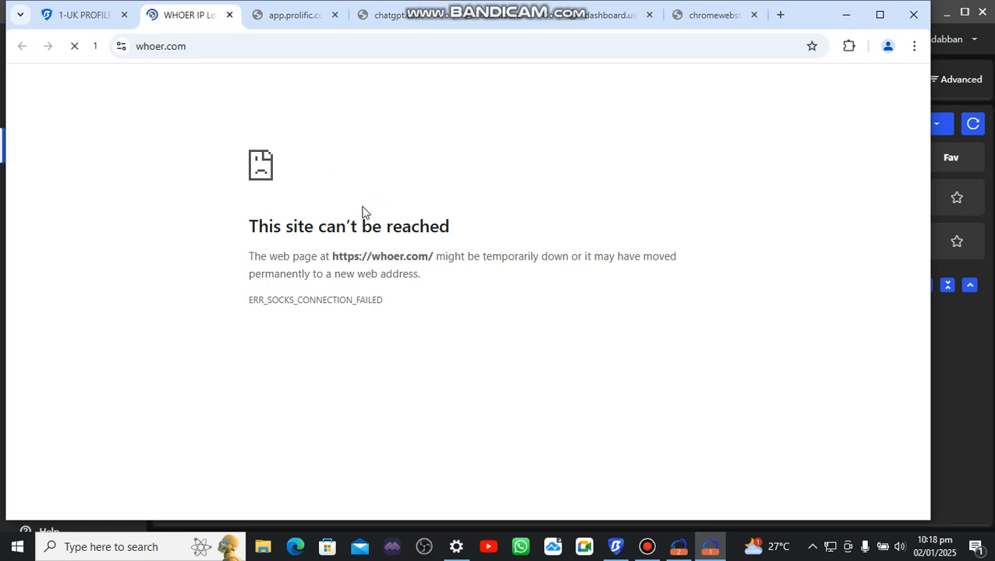
scroll(362, 209, "down", 3)
scroll(367, 215, "up", 1)
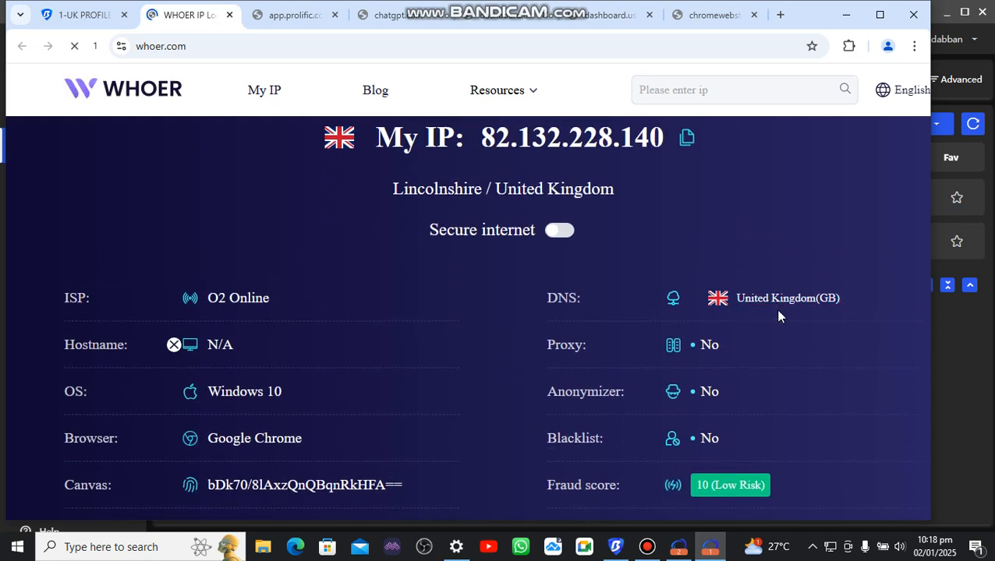
Step: In the US profile window, reload Whoer to recheck IP 172.56.46.131 in San Francisco
left_click(678, 546)
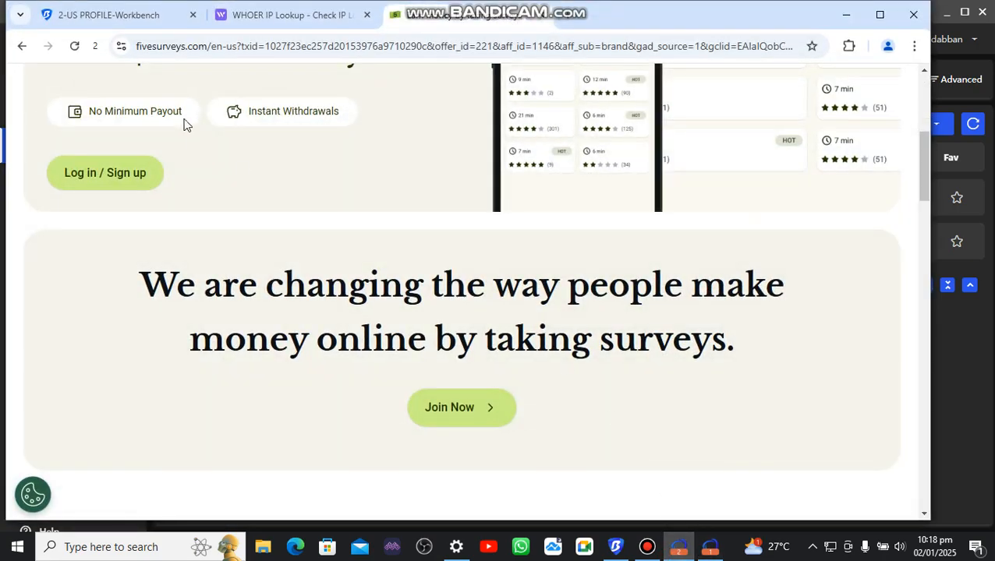
left_click(144, 18)
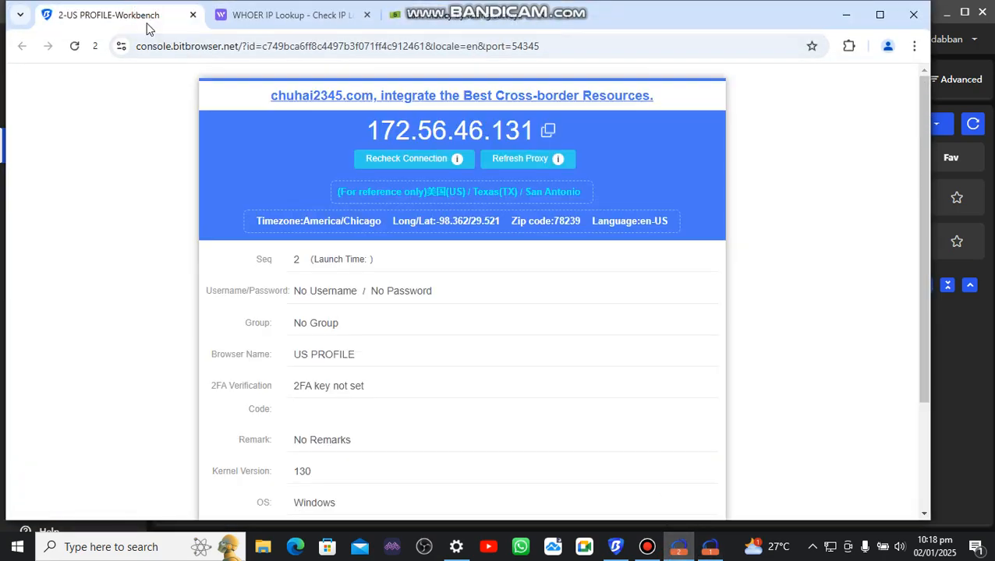
left_click(238, 23)
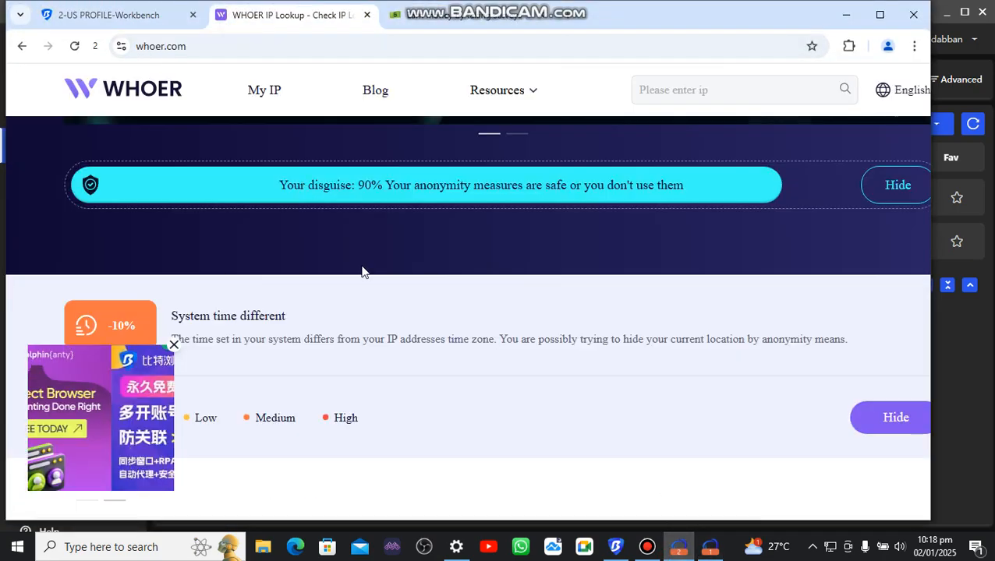
scroll(515, 270, "down", 5)
scroll(515, 269, "up", 8)
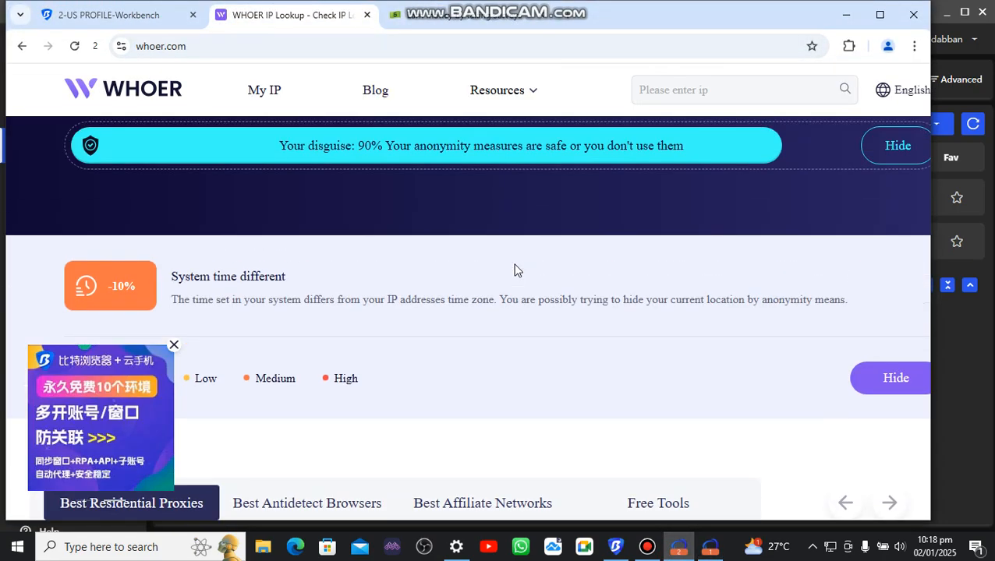
scroll(832, 315, "down", 1)
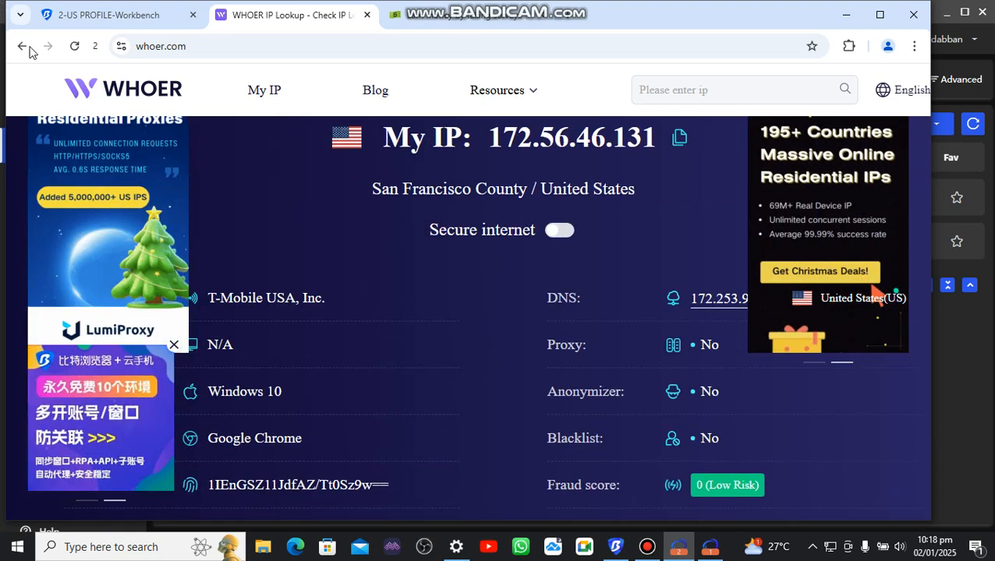
left_click(75, 46)
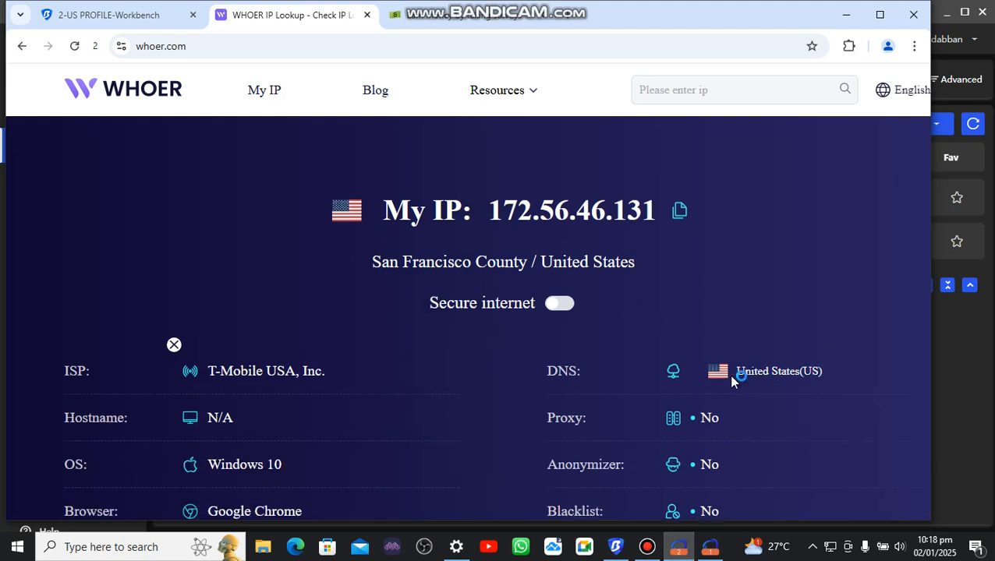
scroll(770, 387, "down", 1)
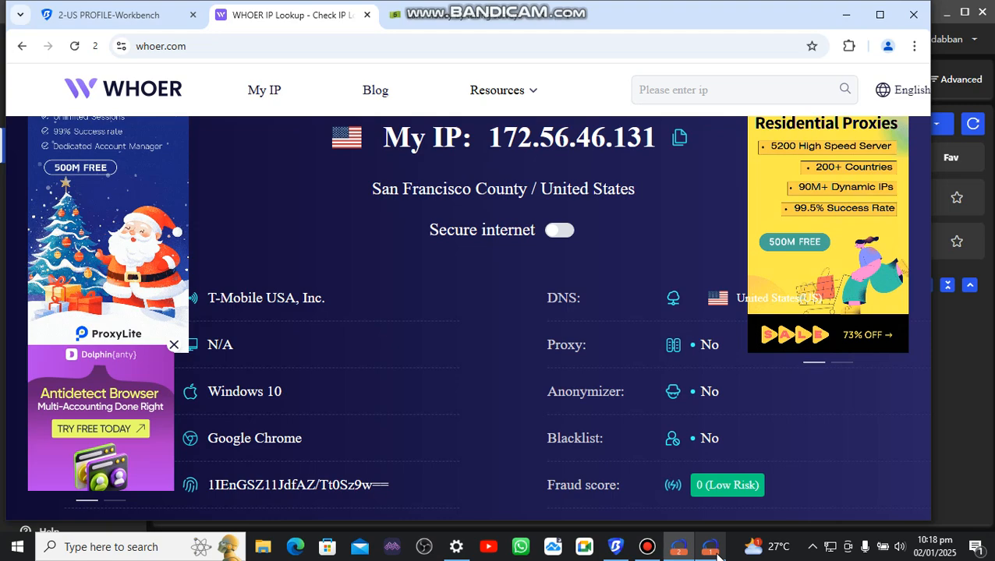
Step: Compare the UK window's Whoer result once more, then return to the US window
left_click(711, 548)
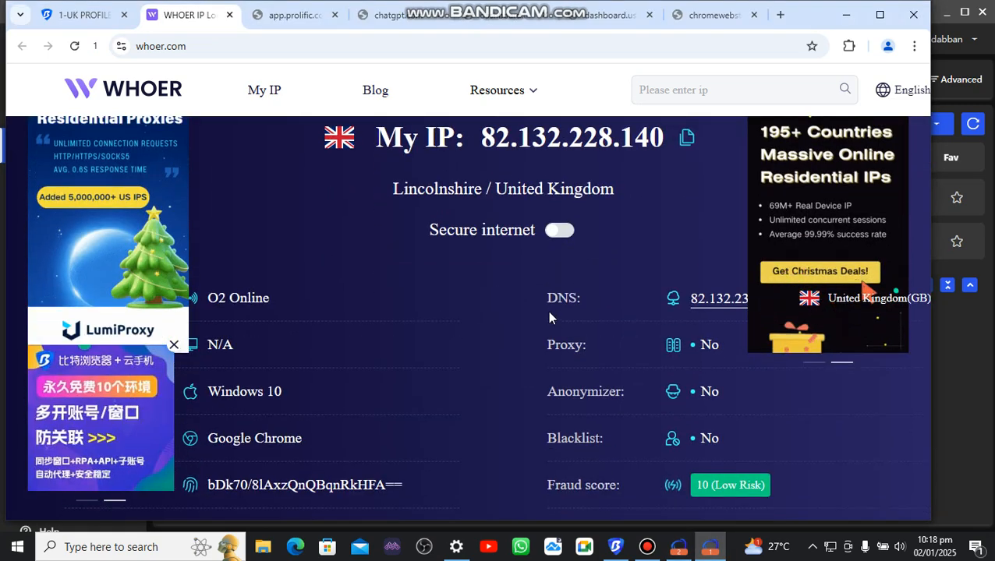
scroll(589, 349, "down", 4)
scroll(589, 348, "up", 5)
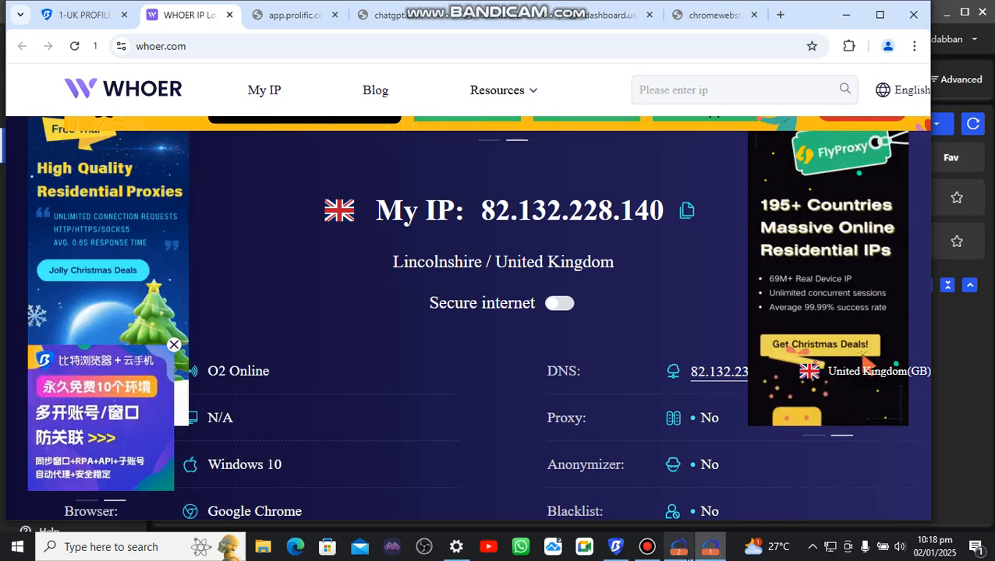
left_click(678, 546)
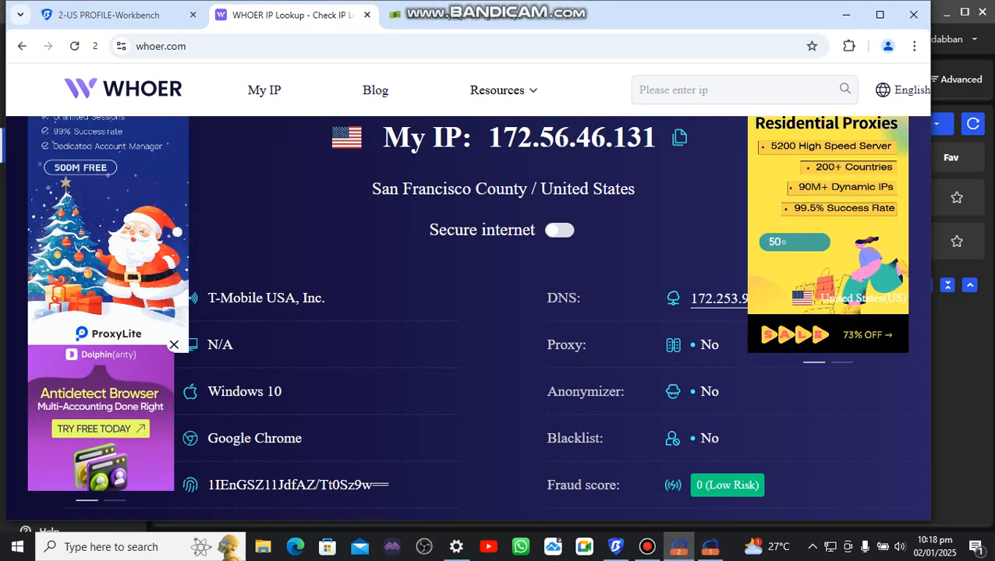
Step: Return to the fivesurveys.com tab and scroll to the top of the landing page
left_click(460, 24)
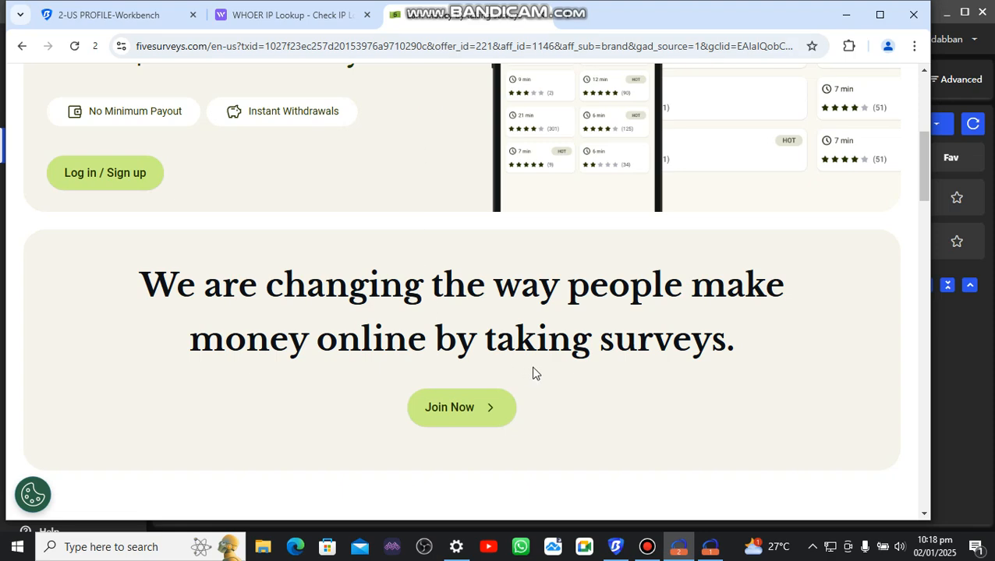
scroll(531, 351, "up", 5)
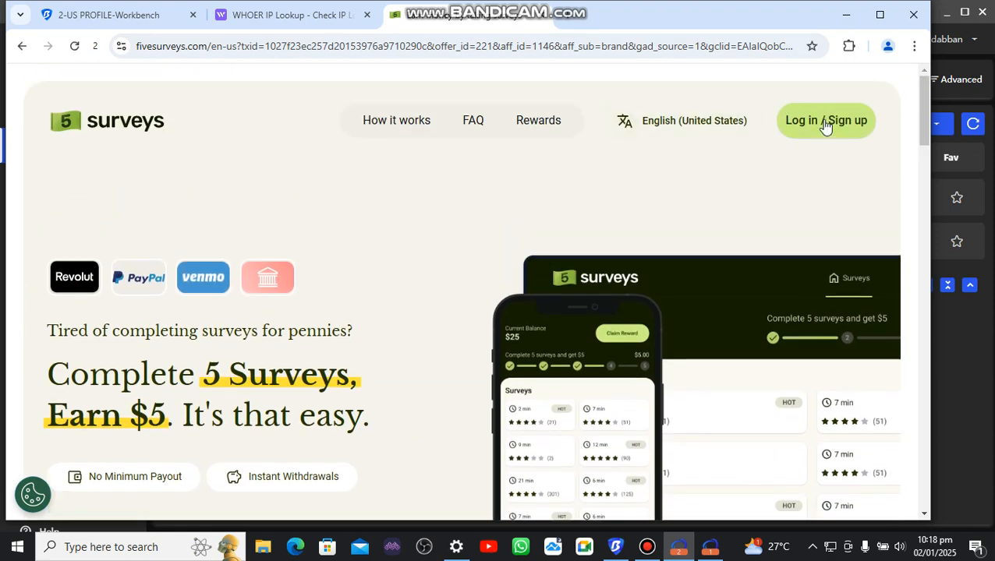